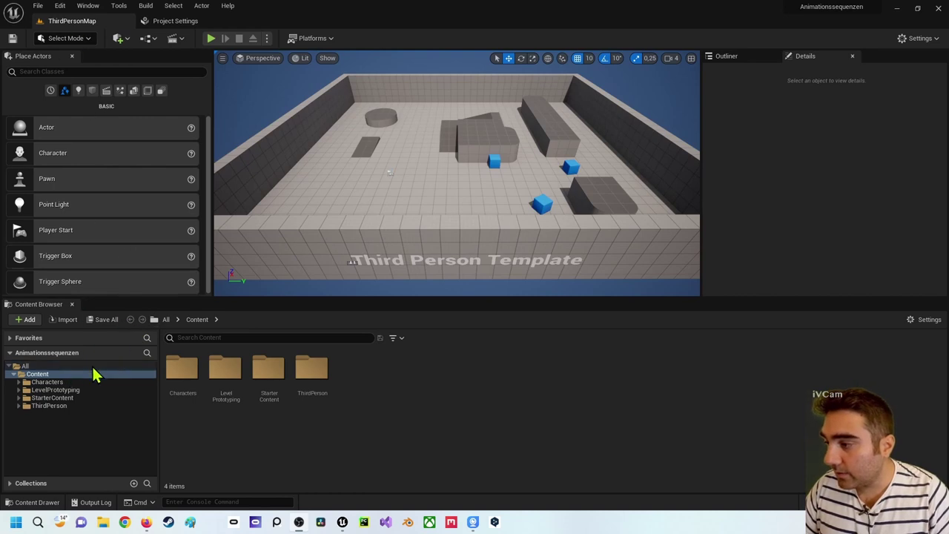
# Start a new Blueprint Class in the Content folder, bringing up the Pick Parent Class dialog.
pyautogui.click(56, 376)
pyautogui.rightClick(366, 382)
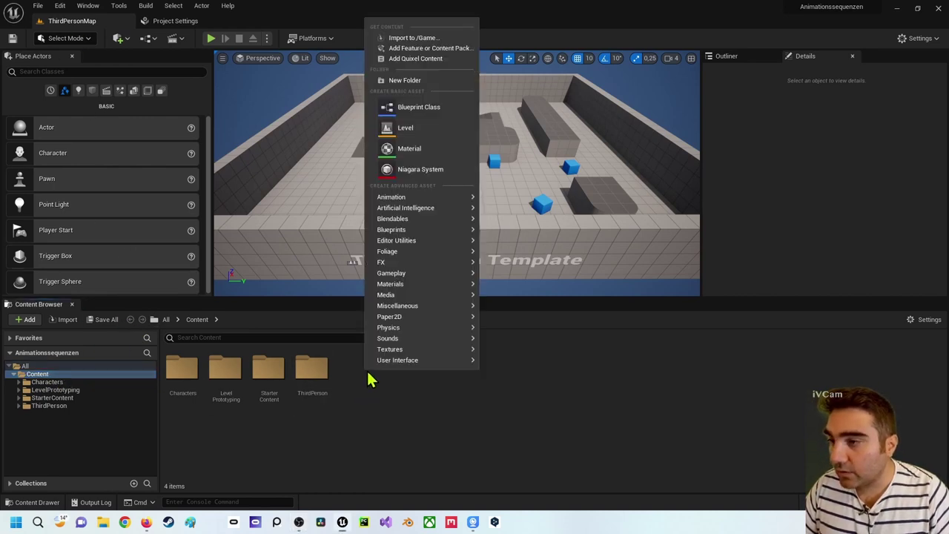
pyautogui.click(435, 108)
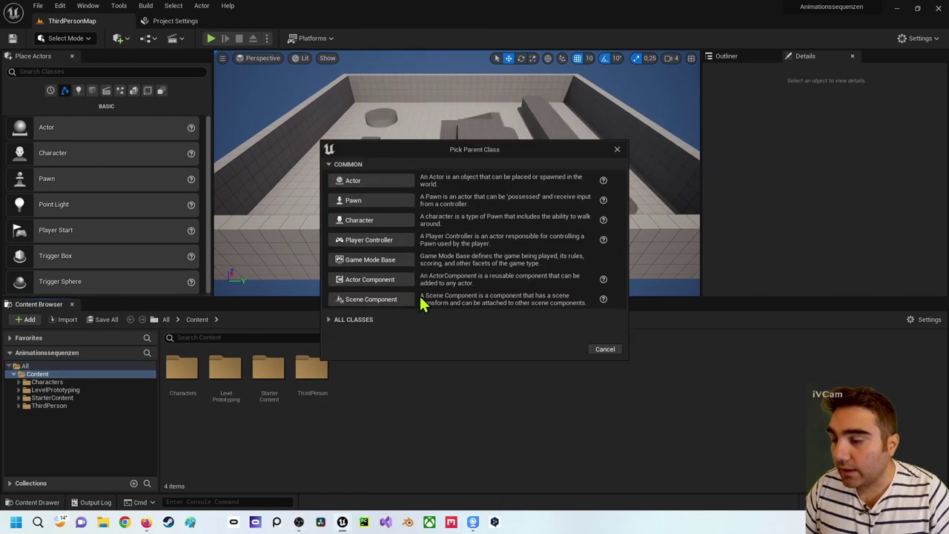
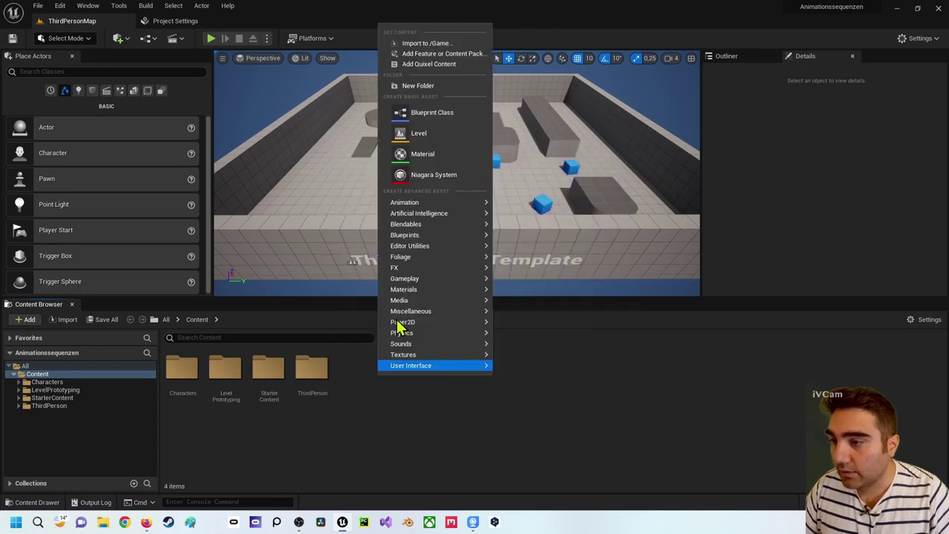
# Create an Actor-based Blueprint Class named BP_Actor in Content and open it for editing.
pyautogui.click(438, 115)
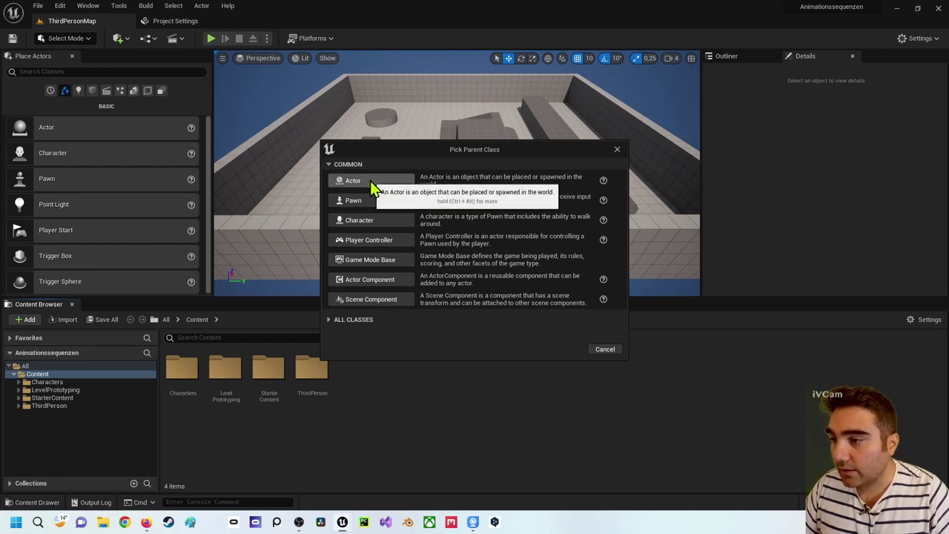
pyautogui.click(372, 186)
pyautogui.write('BP_Actor')
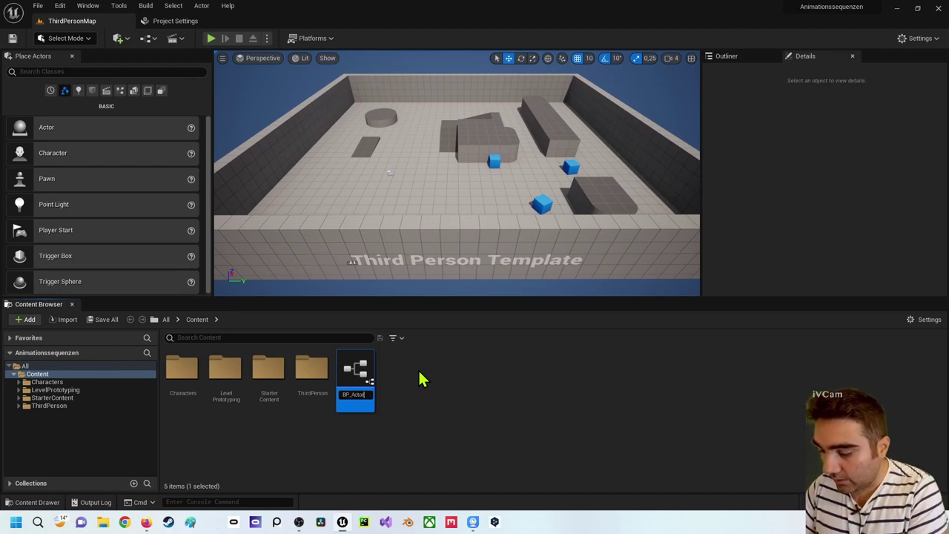
pyautogui.press('Return')
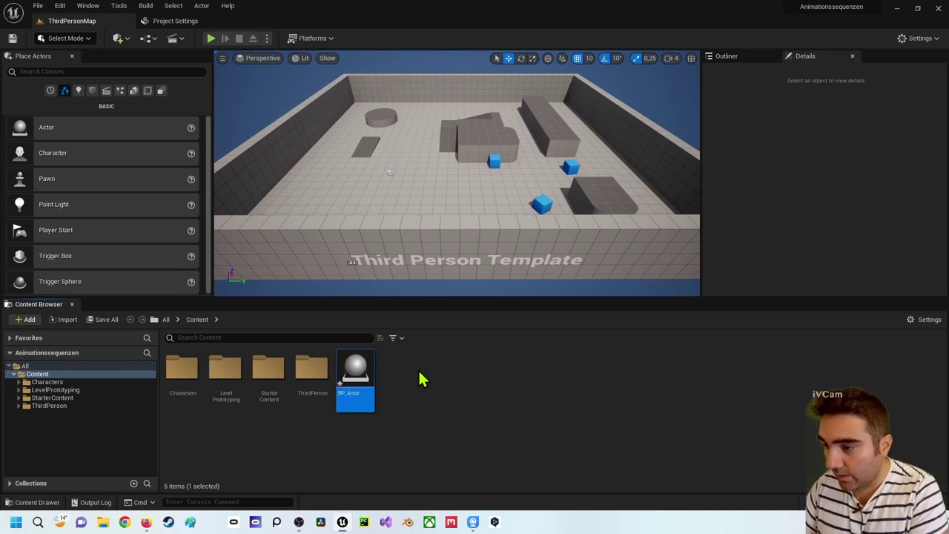
pyautogui.doubleClick(355, 375)
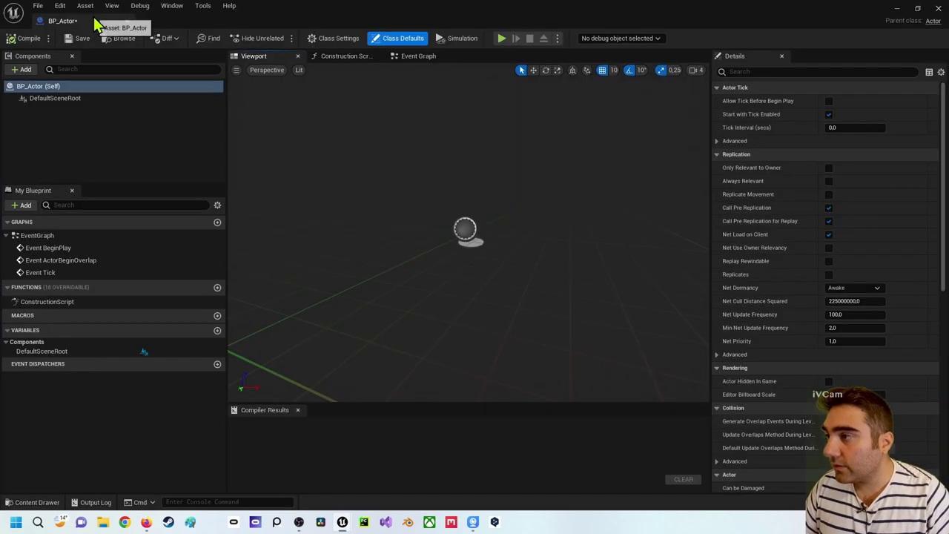
# Dock BP_Actor beside ThirdPersonMap and view its Construction Script, Viewport and Event Graph.
pyautogui.moveTo(96, 21); pyautogui.dragTo(234, 30)
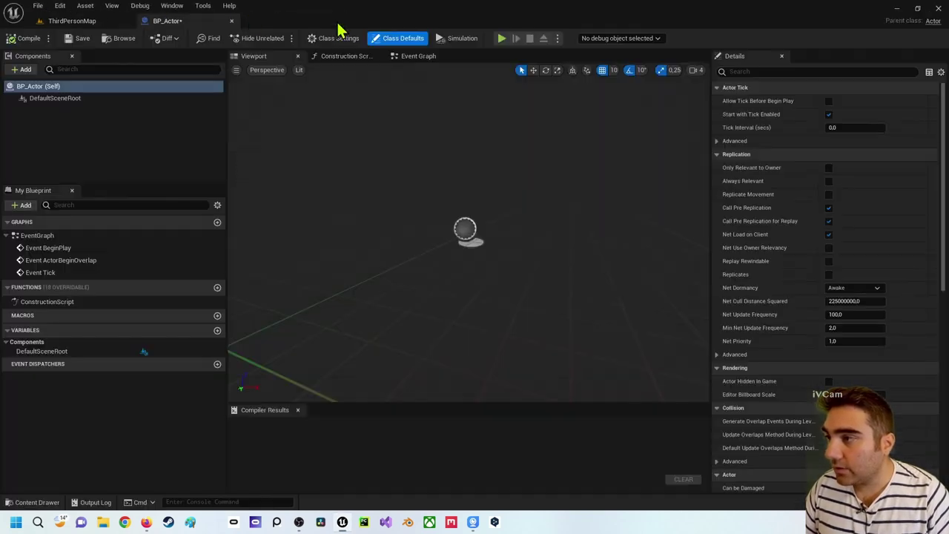
pyautogui.moveTo(234, 30); pyautogui.dragTo(185, 33)
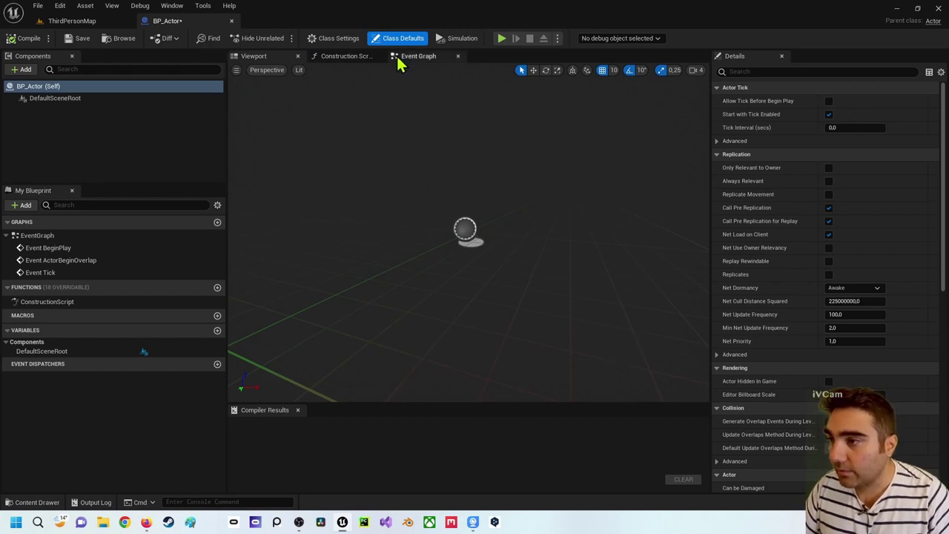
pyautogui.click(347, 56)
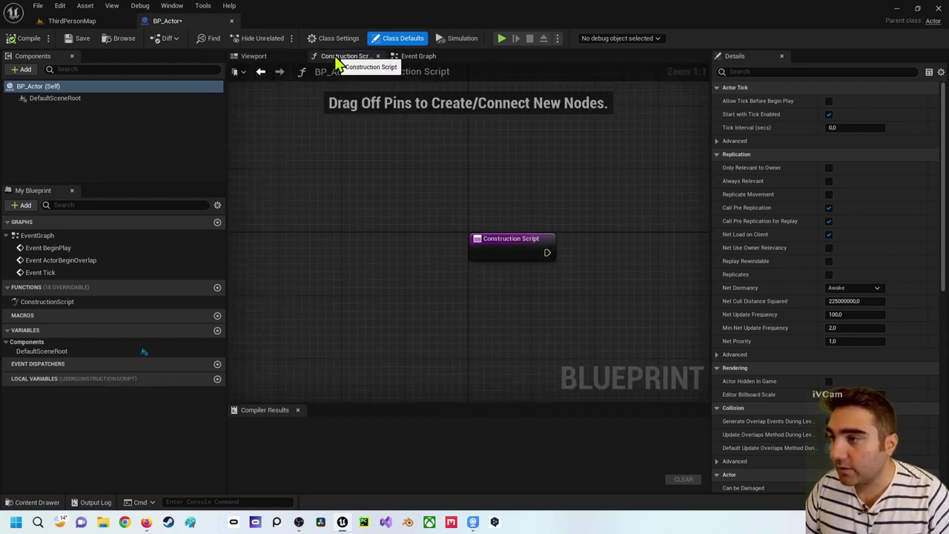
pyautogui.click(285, 57)
pyautogui.click(347, 57)
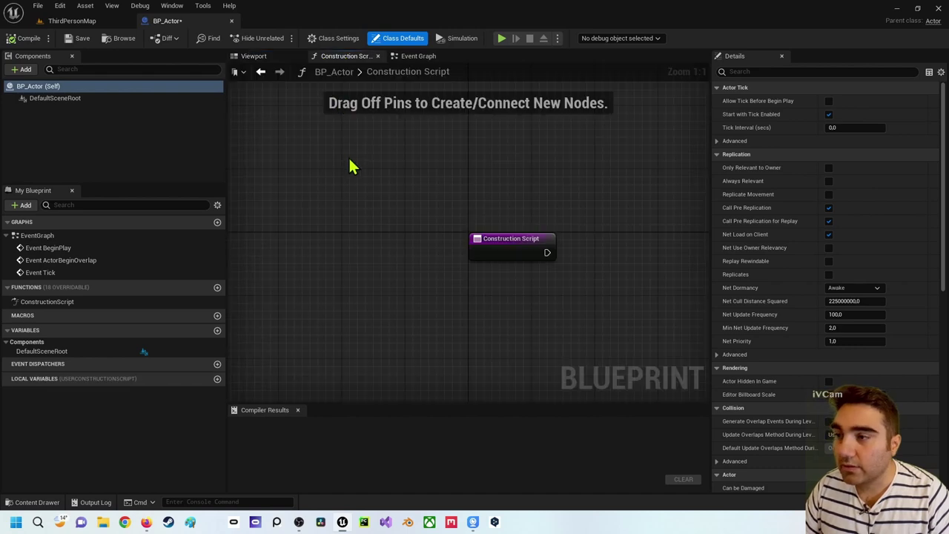
pyautogui.click(254, 57)
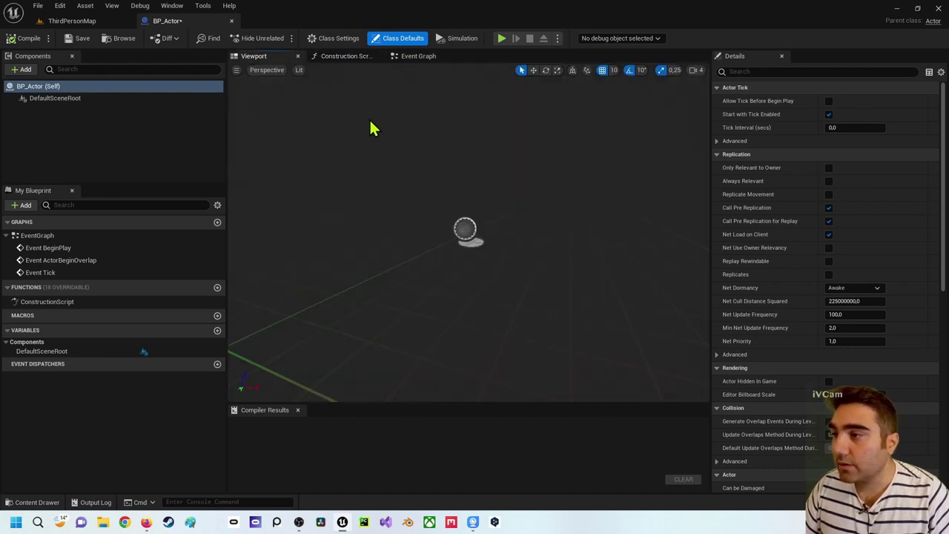
pyautogui.click(415, 57)
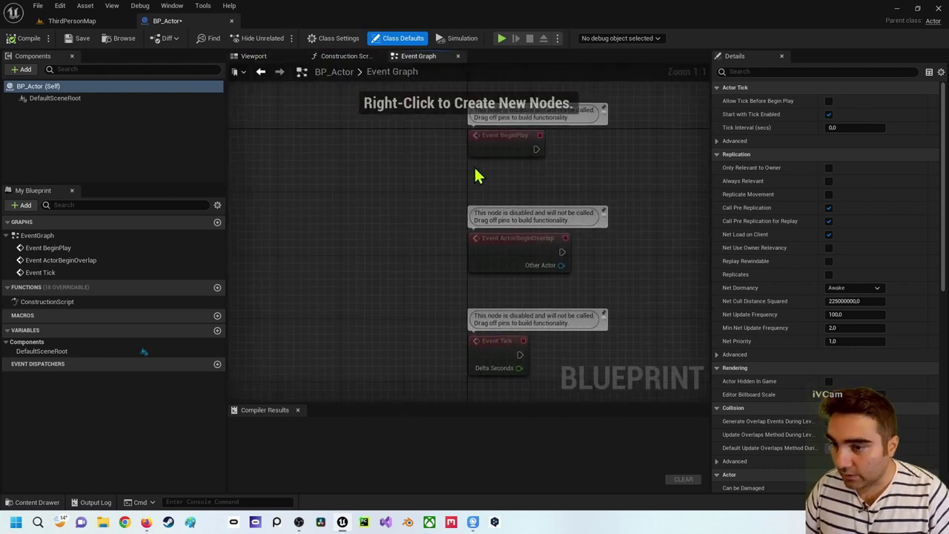
# Open the ThirdPersonMap Level Blueprint from the level editor's Blueprints menu.
pyautogui.click(119, 22)
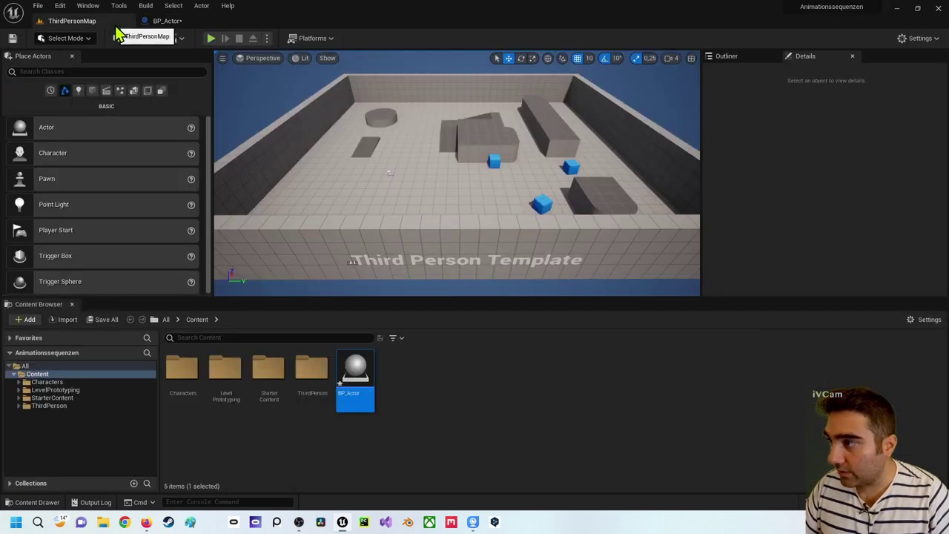
pyautogui.click(148, 39)
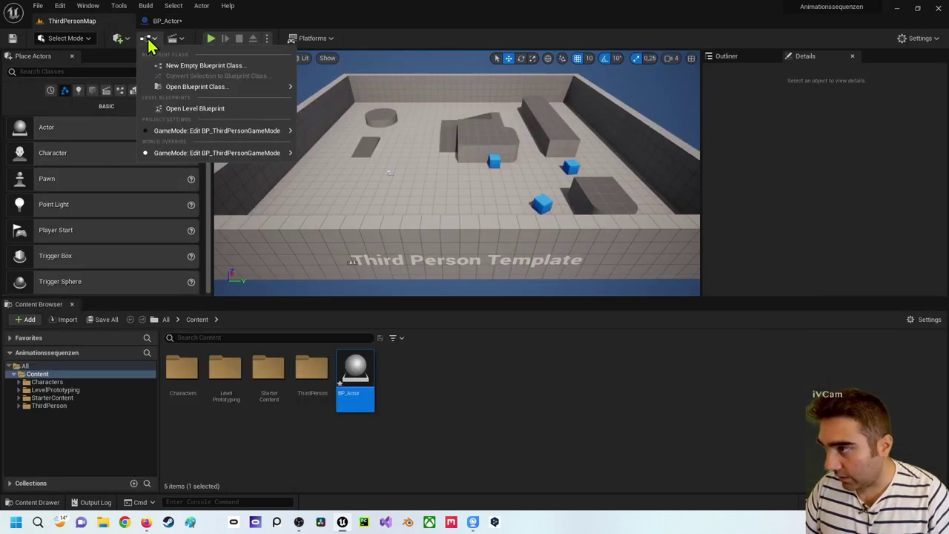
pyautogui.click(194, 111)
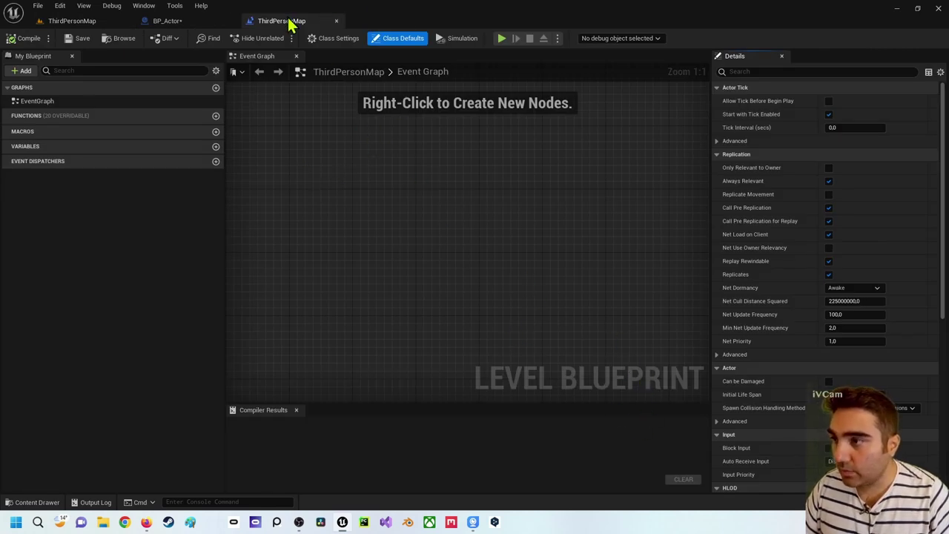
# Switch back and forth between the Level Blueprint and BP_Actor editors.
pyautogui.click(178, 23)
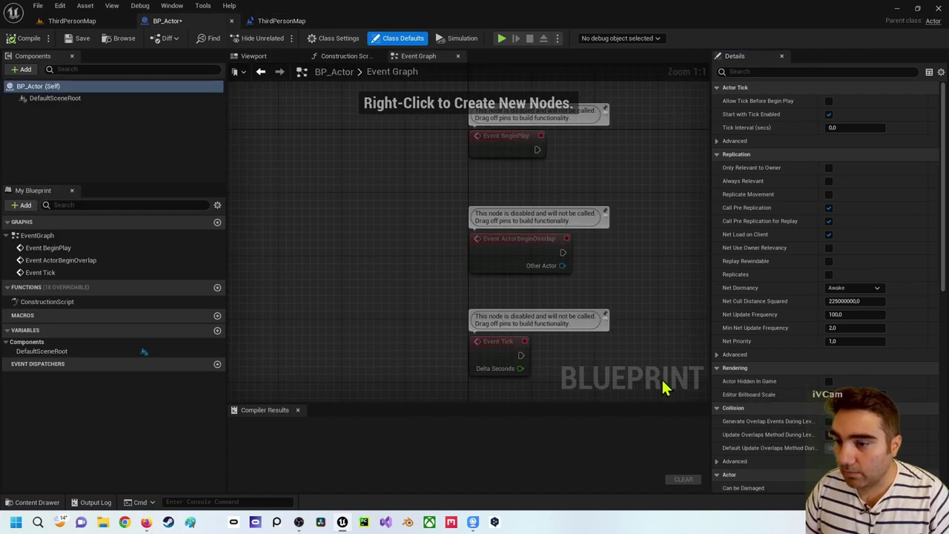
pyautogui.click(282, 22)
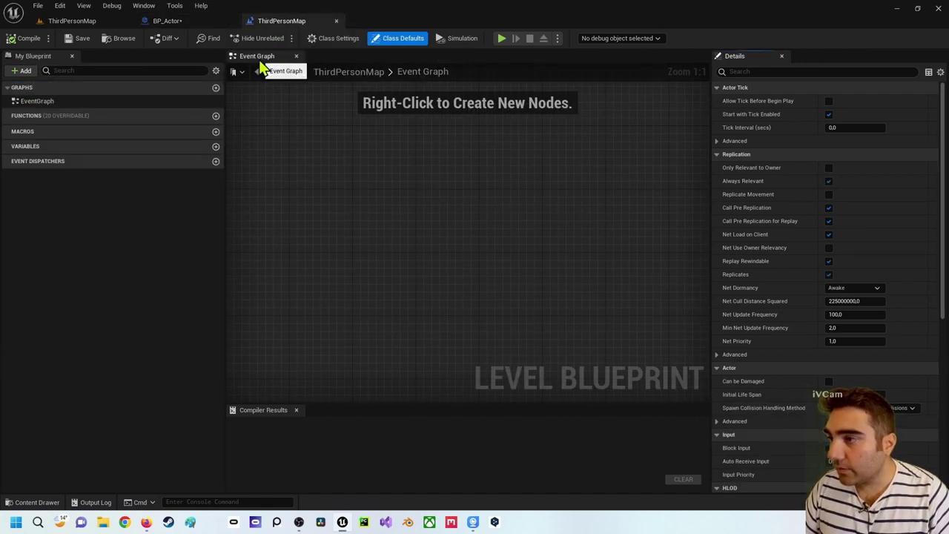
pyautogui.click(178, 20)
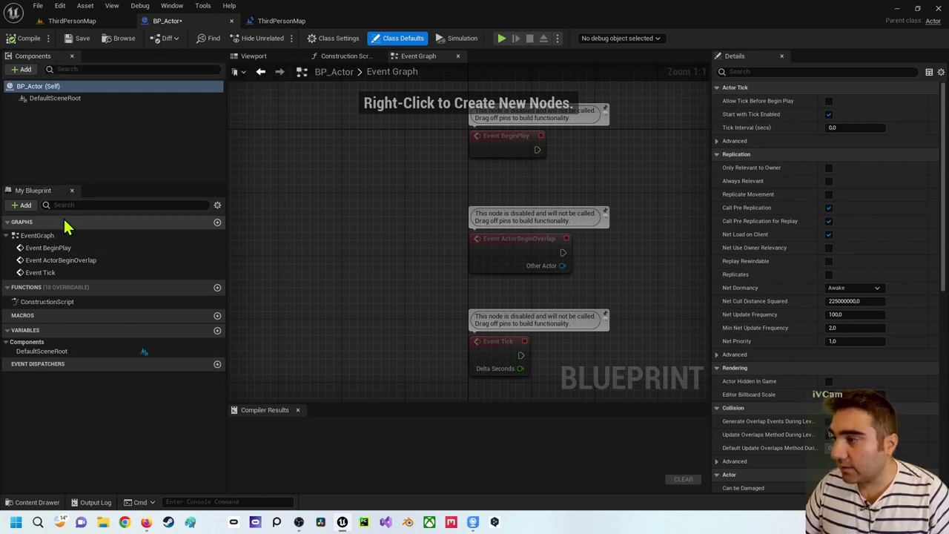
pyautogui.click(277, 22)
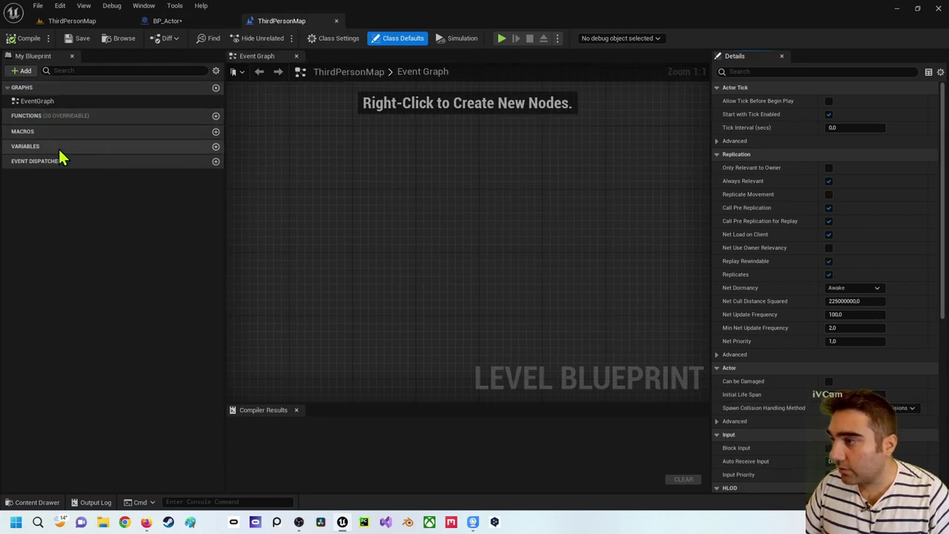
pyautogui.click(224, 26)
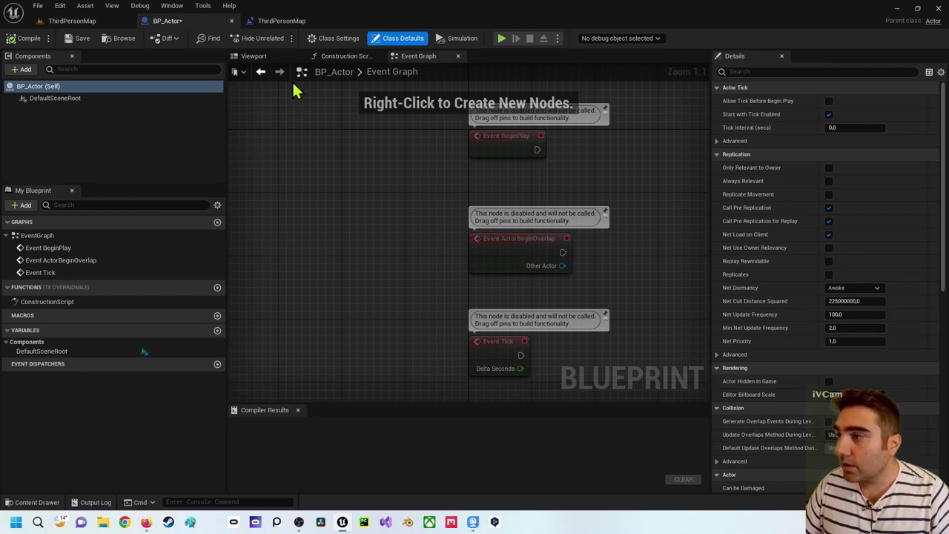
# Float the ThirdPersonMap Level Blueprint in its own window beside the level editor.
pyautogui.click(293, 21)
pyautogui.moveTo(301, 26); pyautogui.dragTo(301, 131)
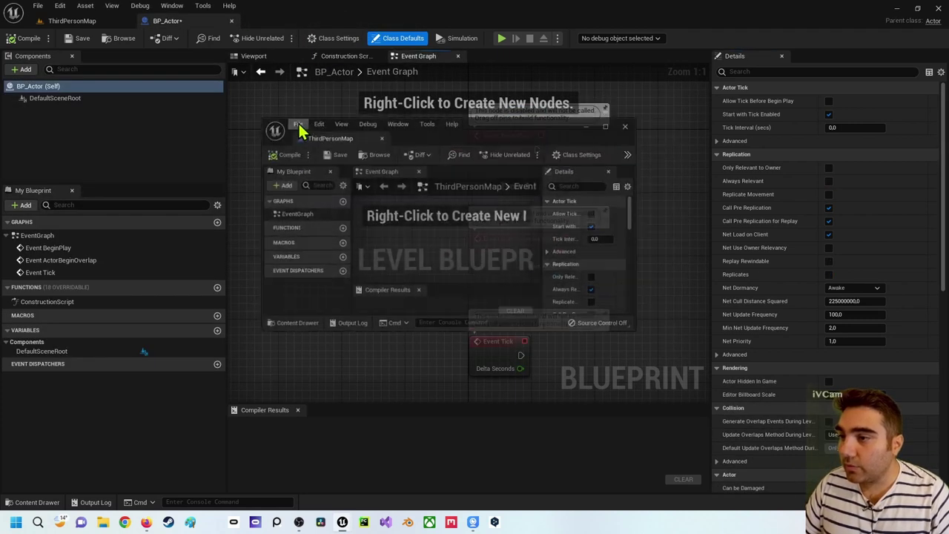
pyautogui.click(102, 24)
pyautogui.moveTo(453, 119); pyautogui.dragTo(433, 74)
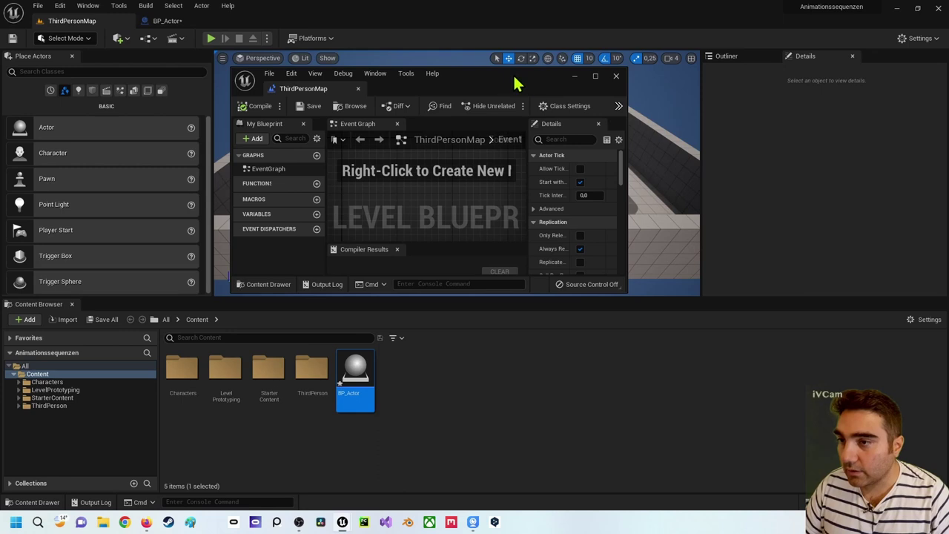
pyautogui.moveTo(517, 84)
pyautogui.mouseDown()
pyautogui.moveTo(482, 77)
pyautogui.moveTo(572, 261)
pyautogui.mouseUp()
# Place a Cube from Place Actors > Shapes into the middle of the level.
pyautogui.click(726, 57)
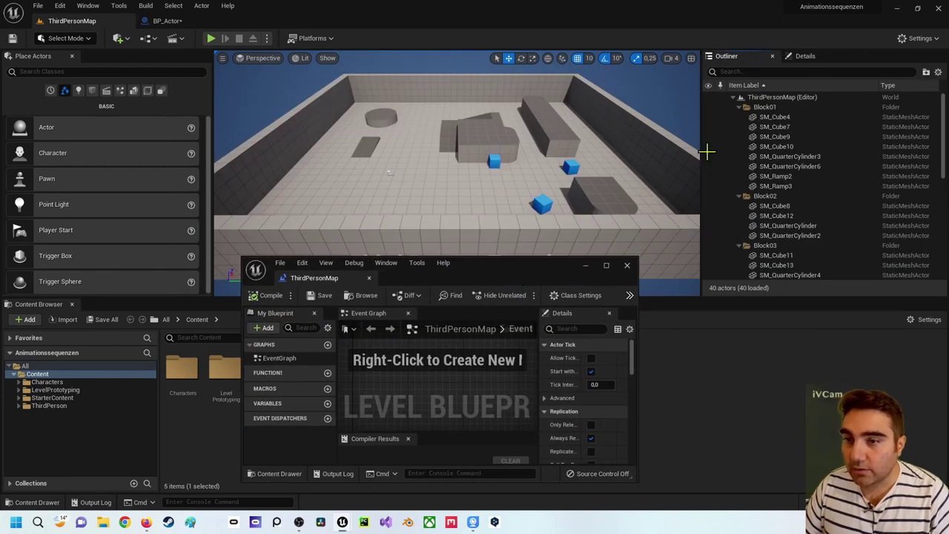
pyautogui.click(94, 93)
pyautogui.moveTo(69, 126)
pyautogui.mouseDown()
pyautogui.moveTo(463, 167)
pyautogui.moveTo(468, 153)
pyautogui.mouseUp()
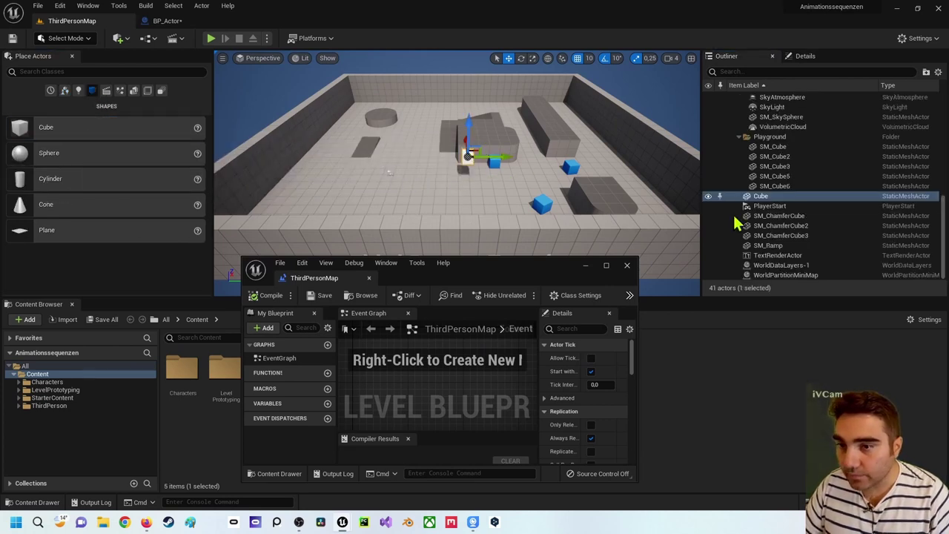
# Add a reference node for the new Cube to the Level Blueprint graph.
pyautogui.moveTo(481, 282); pyautogui.dragTo(434, 227)
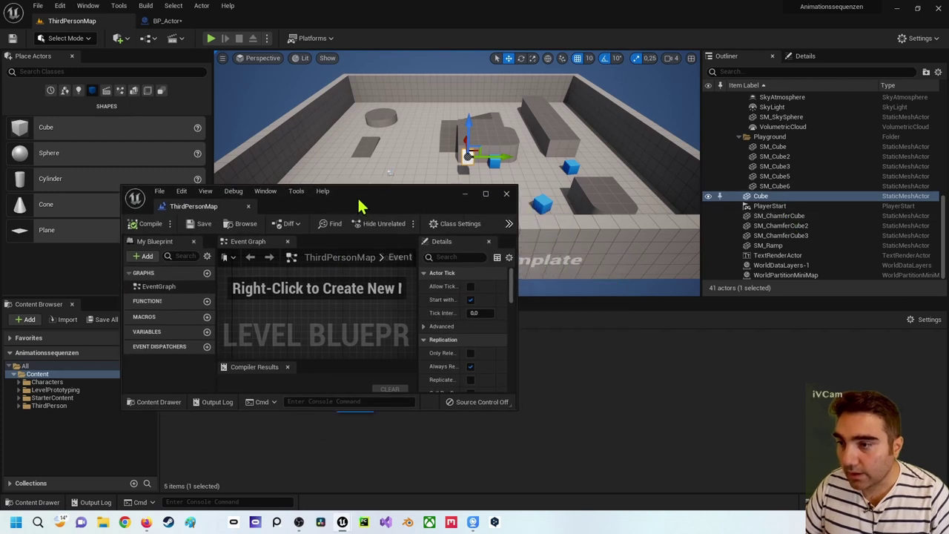
pyautogui.click(776, 197)
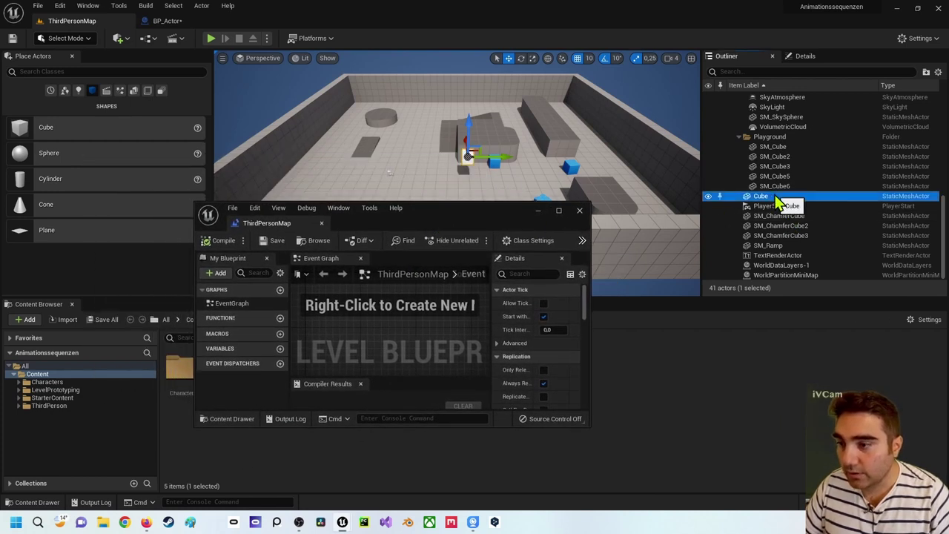
pyautogui.moveTo(776, 198); pyautogui.dragTo(652, 232)
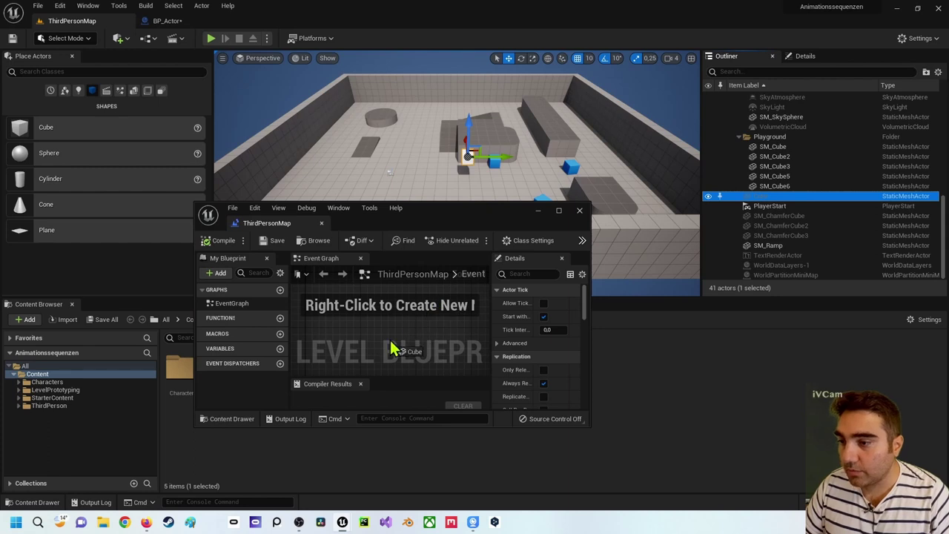
pyautogui.moveTo(390, 340); pyautogui.dragTo(408, 336)
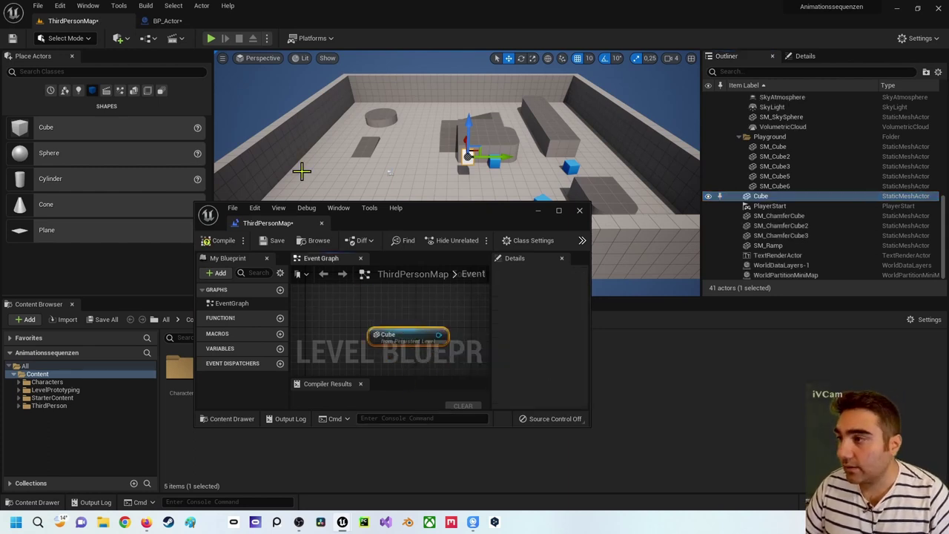
pyautogui.click(187, 21)
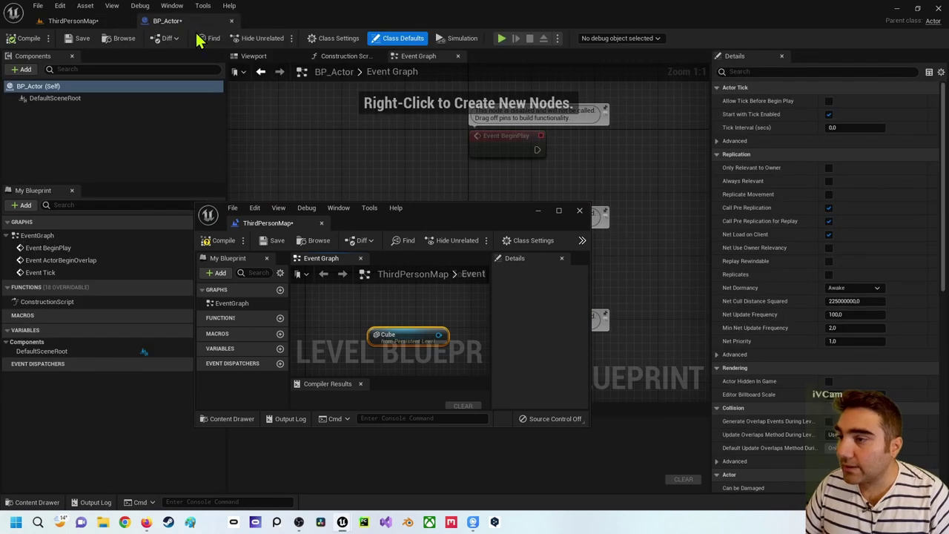
# Float BP_Actor, drop the Cube actor into its graph, then compile and save.
pyautogui.moveTo(190, 28); pyautogui.dragTo(282, 148)
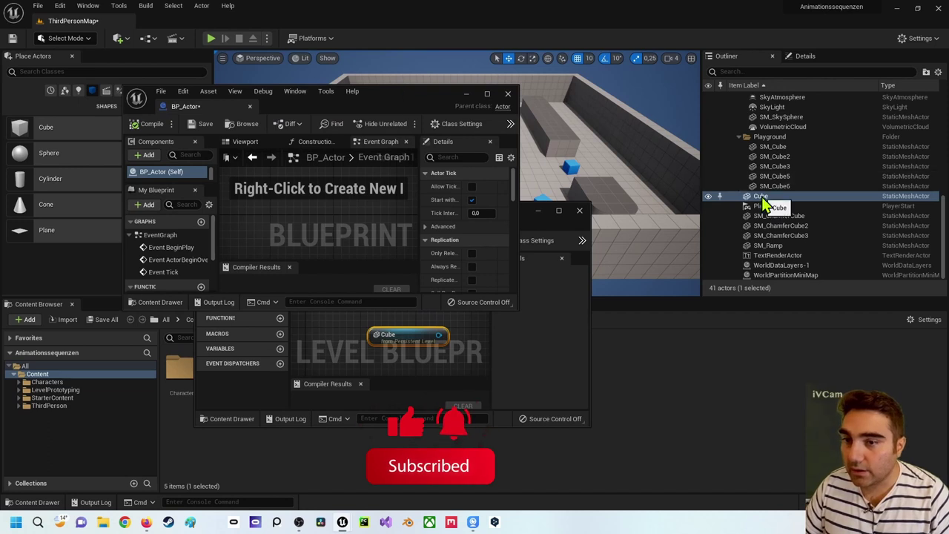
pyautogui.moveTo(763, 201)
pyautogui.mouseDown()
pyautogui.moveTo(381, 218)
pyautogui.moveTo(545, 218)
pyautogui.mouseUp()
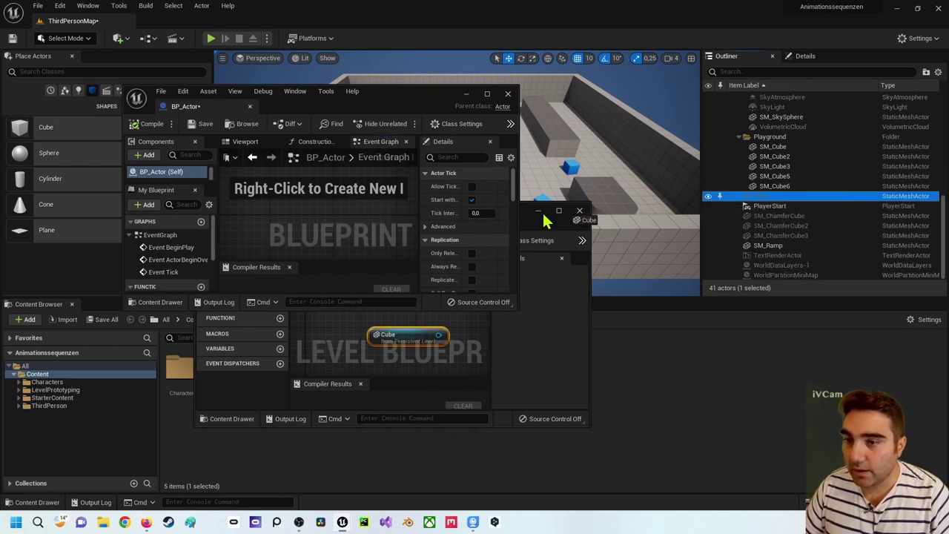
pyautogui.moveTo(293, 243); pyautogui.dragTo(293, 243)
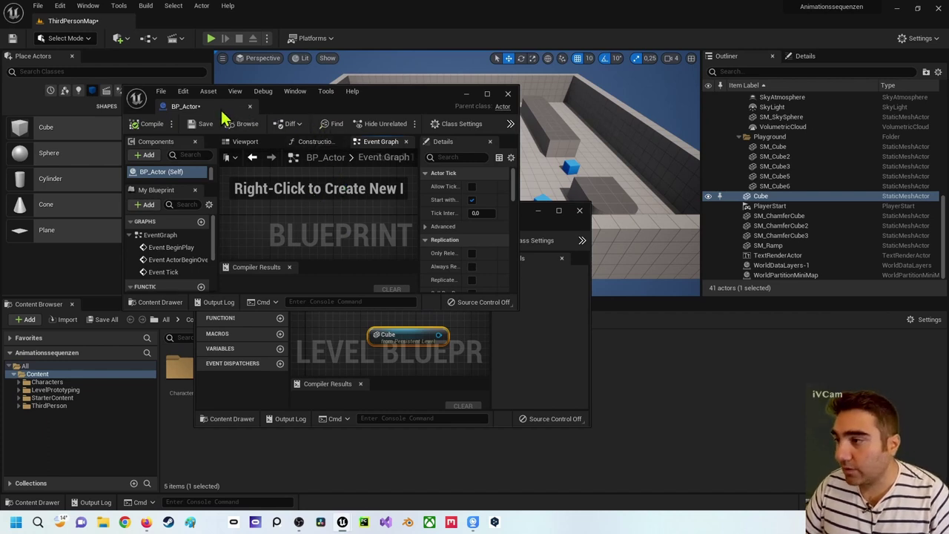
pyautogui.click(140, 125)
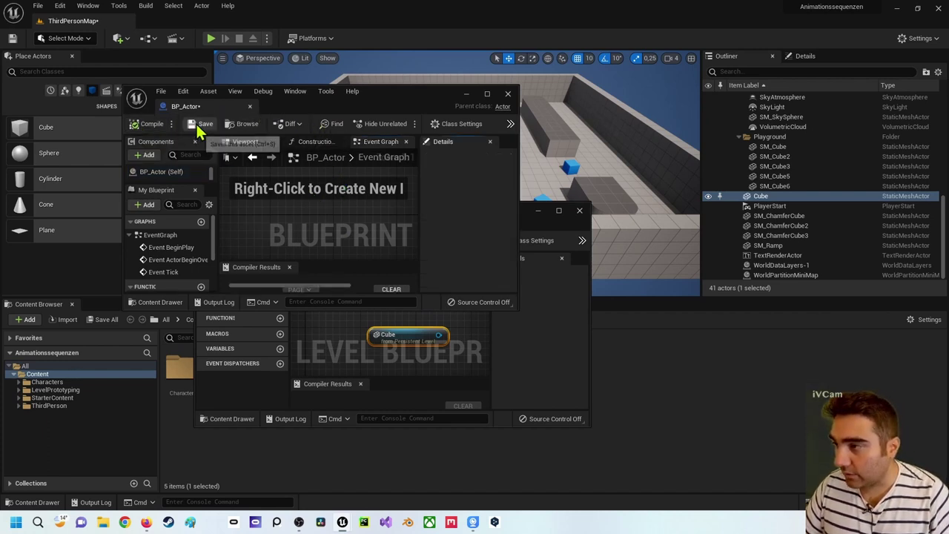
pyautogui.click(200, 128)
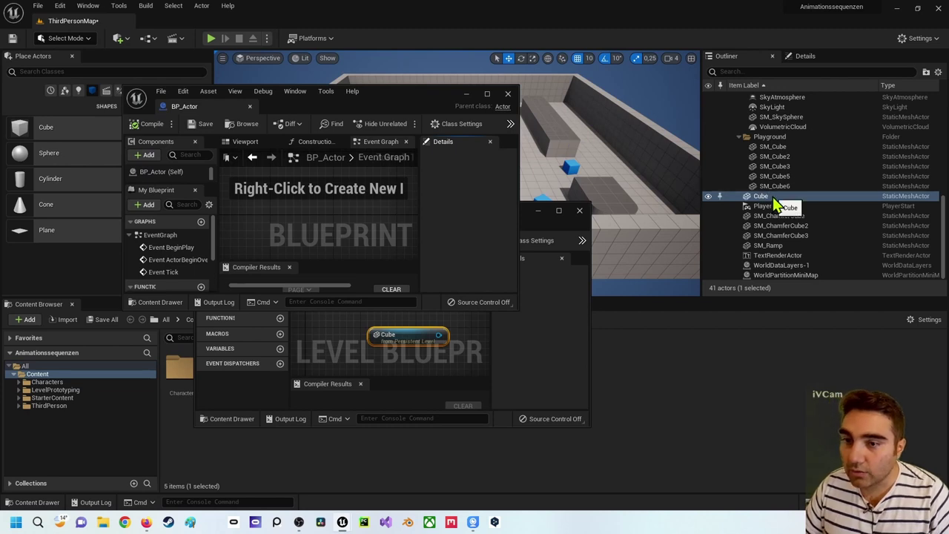
# Maximize BP_Actor, close the floating Level Blueprint, and return to ThirdPersonMap.
pyautogui.doubleClick(236, 104)
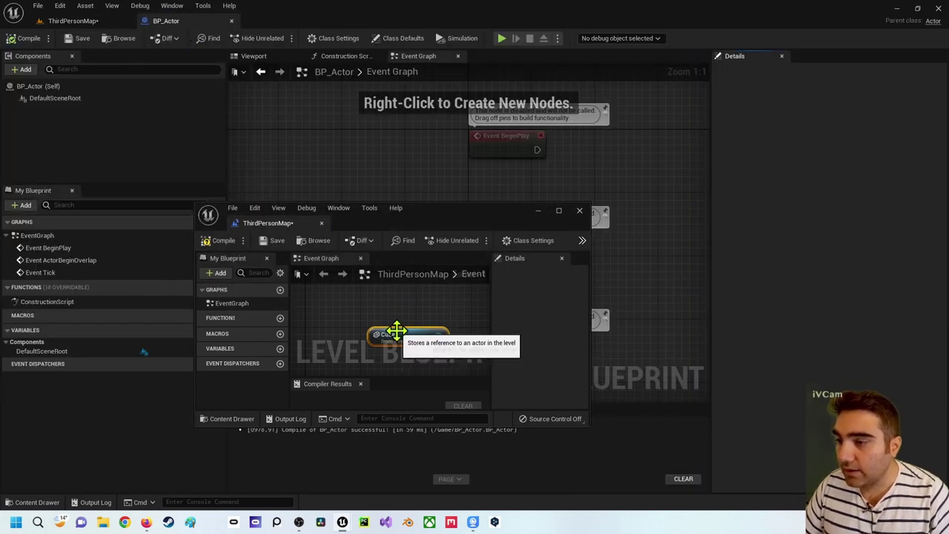
pyautogui.click(322, 226)
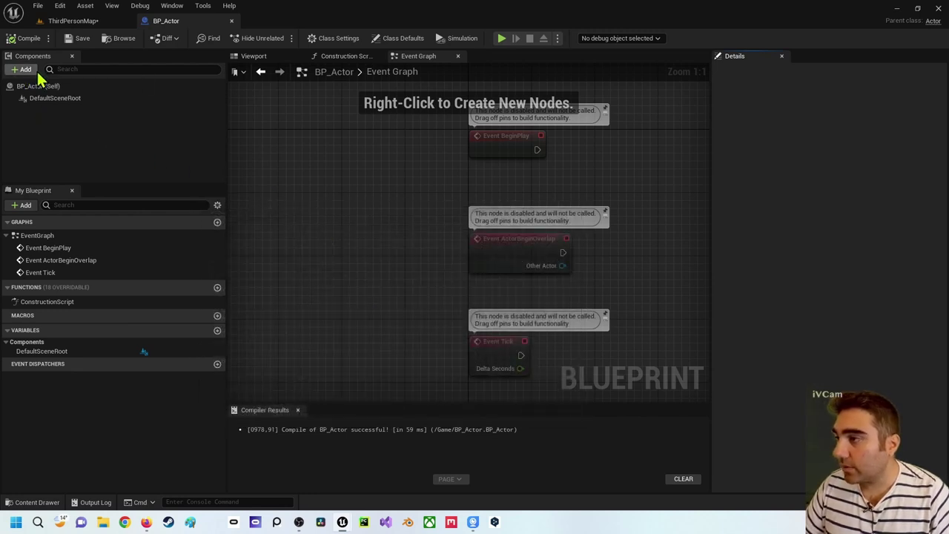
pyautogui.click(111, 21)
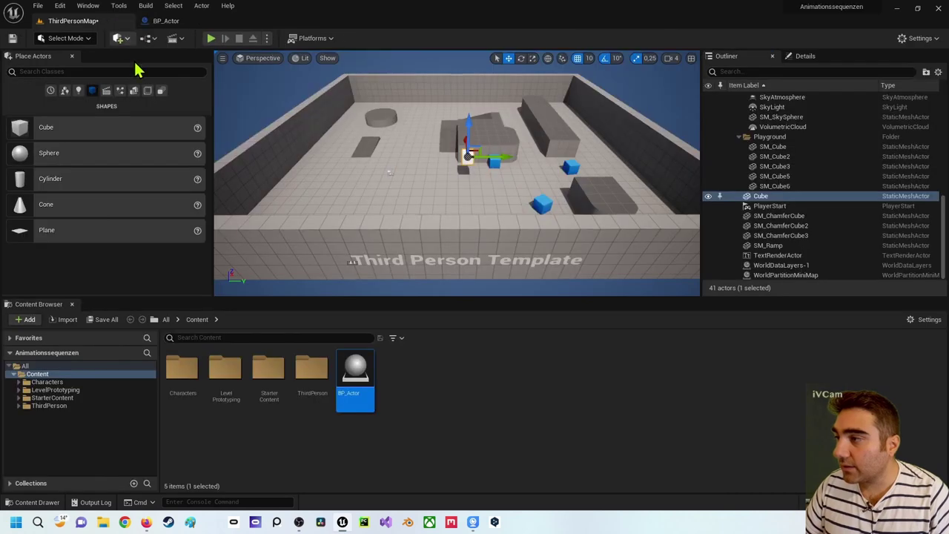
pyautogui.click(106, 92)
pyautogui.click(93, 92)
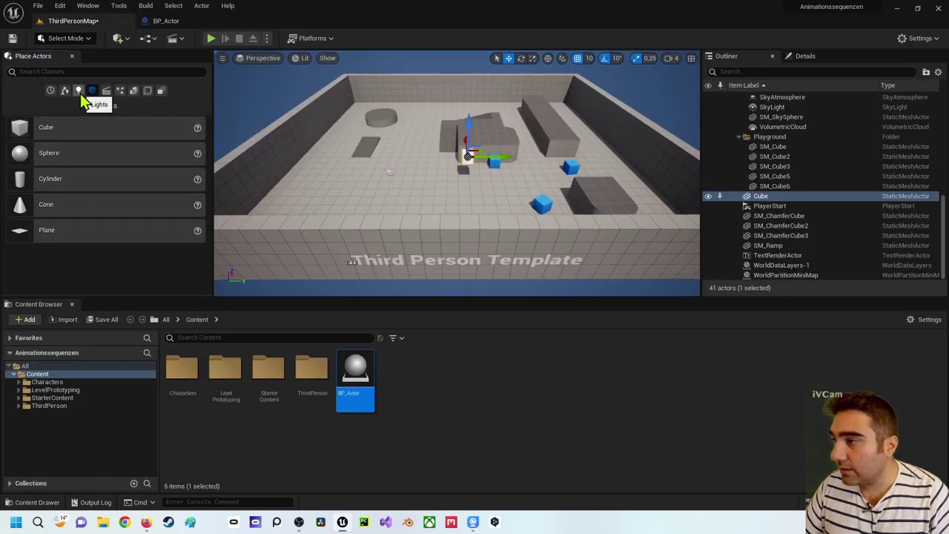
# Place a Box Brush from the Geometry category into the level, then return to BP_Actor.
pyautogui.click(78, 92)
pyautogui.click(93, 92)
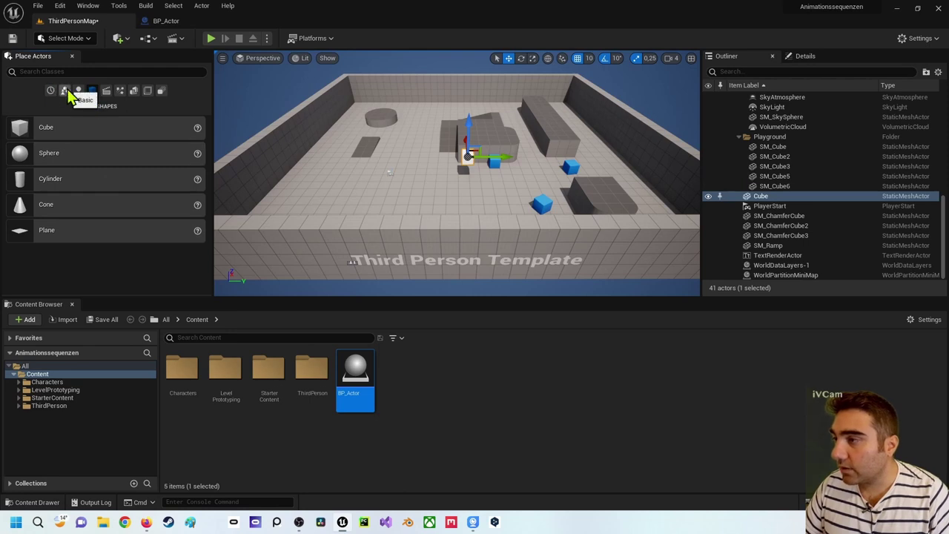
pyautogui.click(135, 92)
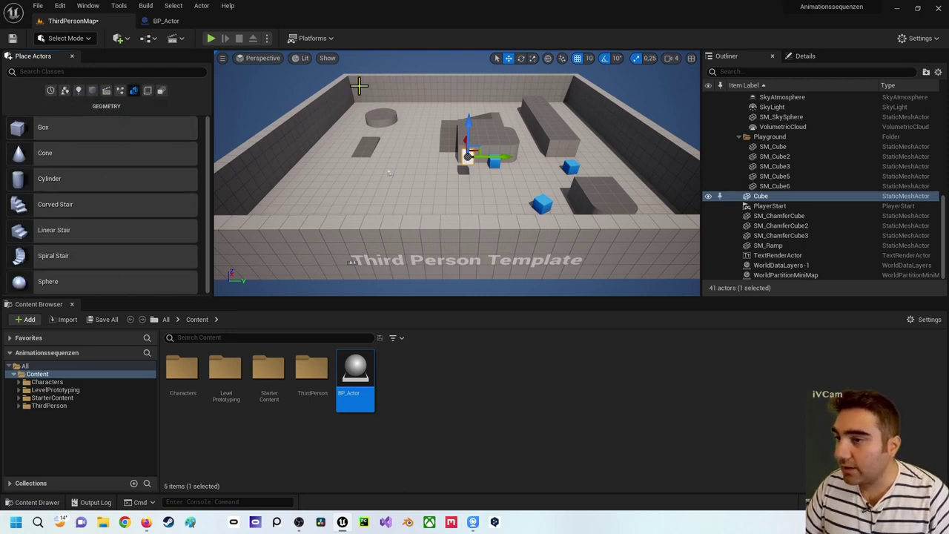
pyautogui.moveTo(104, 130); pyautogui.dragTo(403, 171)
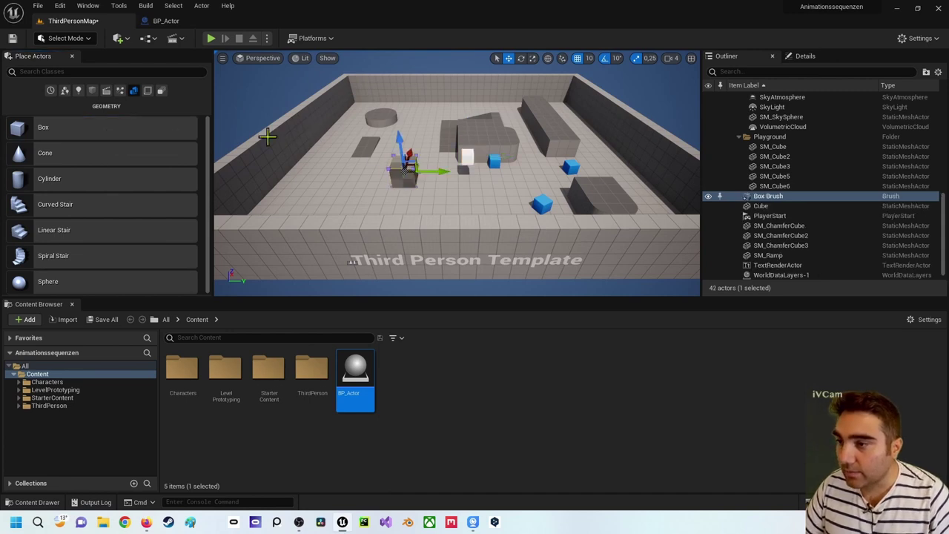
pyautogui.click(167, 21)
# Add a Cube static mesh component named Cube to BP_Actor.
pyautogui.click(22, 69)
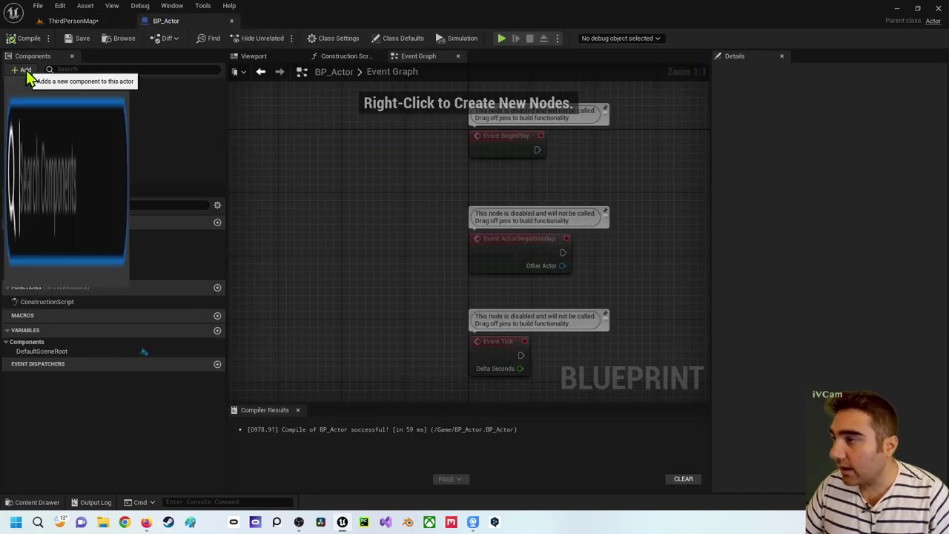
pyautogui.scroll(-5, 48, 112)
pyautogui.scroll(-5, 49, 141)
pyautogui.scroll(-5, 48, 149)
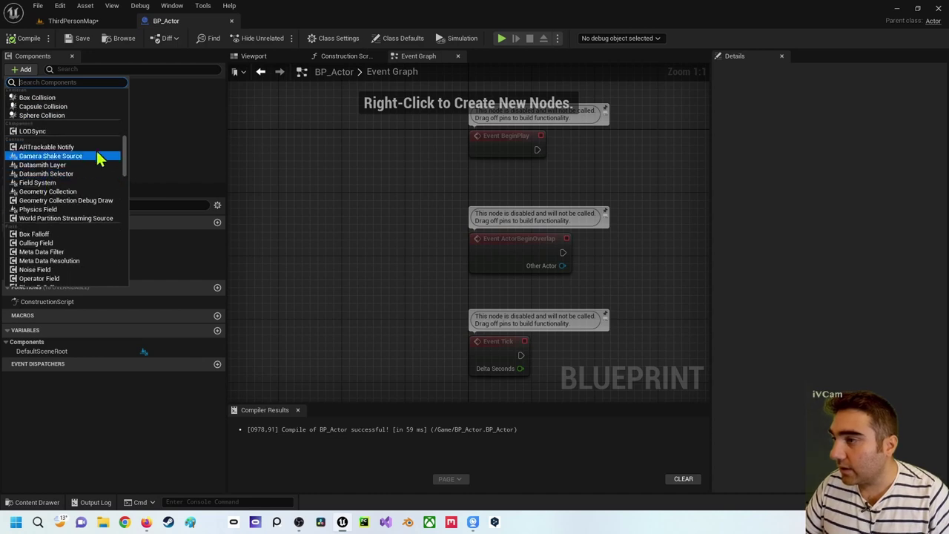
pyautogui.scroll(5, 48, 149)
pyautogui.scroll(3, 63, 172)
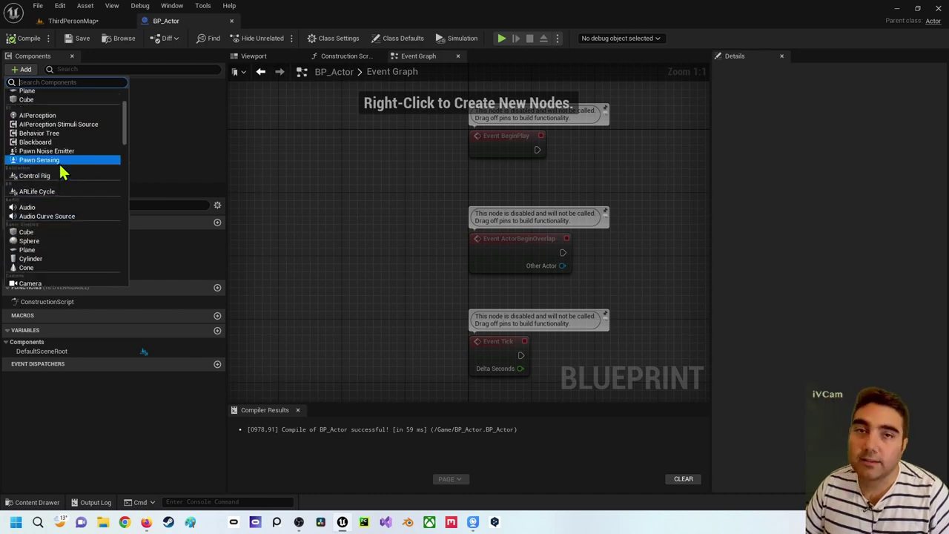
pyautogui.scroll(3, 64, 174)
pyautogui.scroll(1, 64, 165)
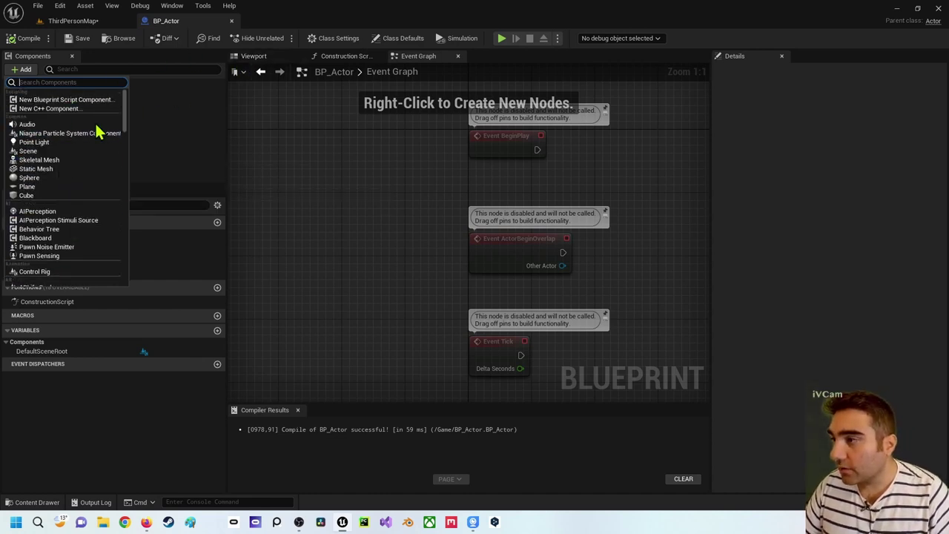
pyautogui.click(265, 58)
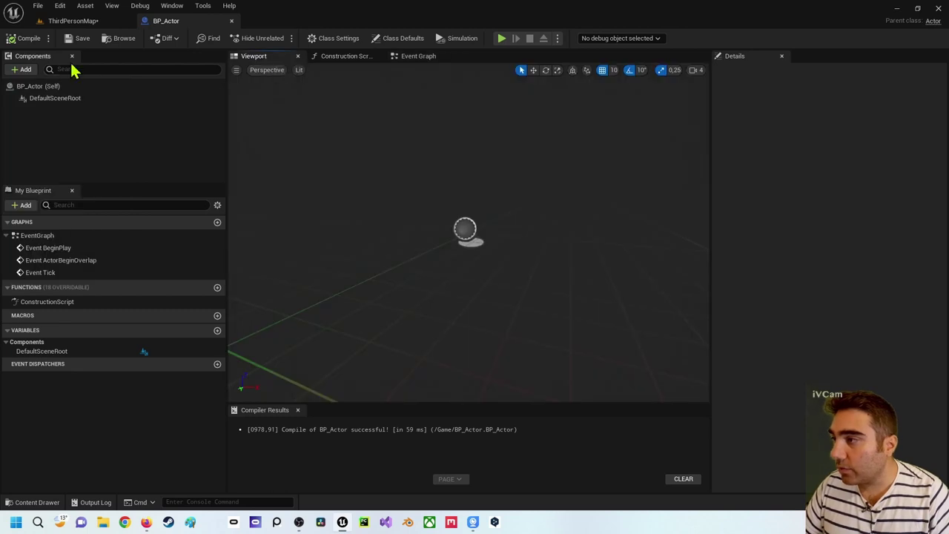
pyautogui.click(22, 69)
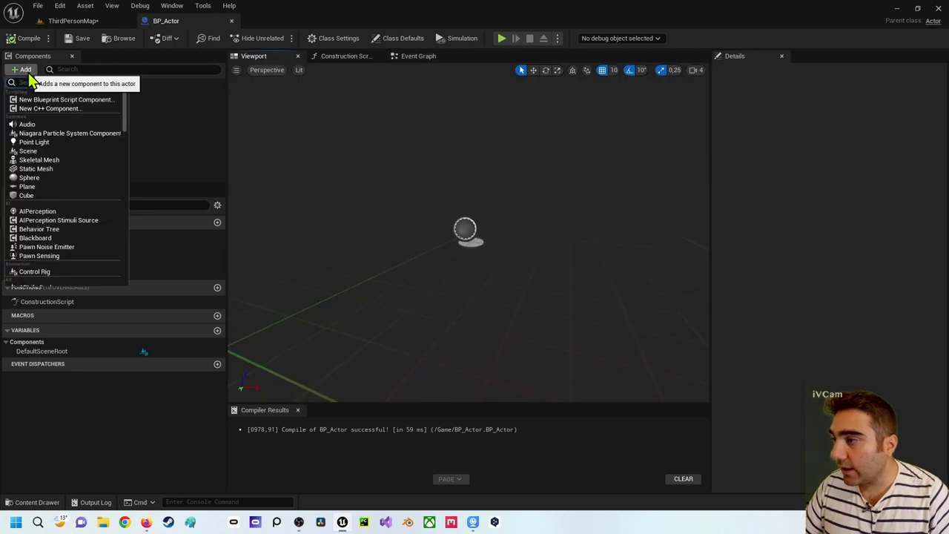
pyautogui.click(69, 195)
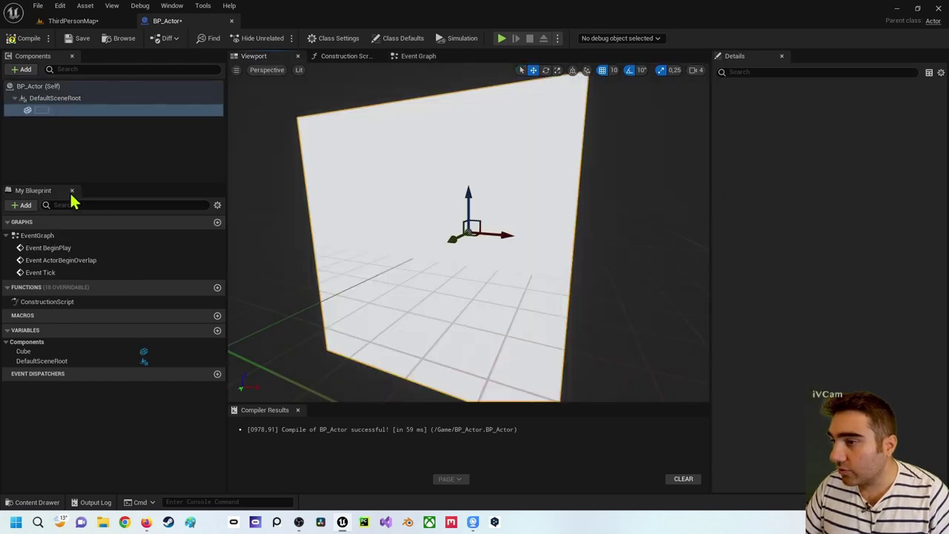
pyautogui.click(460, 195)
# Frame the cube in the viewport and raise it to a Z location of 70.
pyautogui.moveTo(460, 195); pyautogui.dragTo(415, 222)
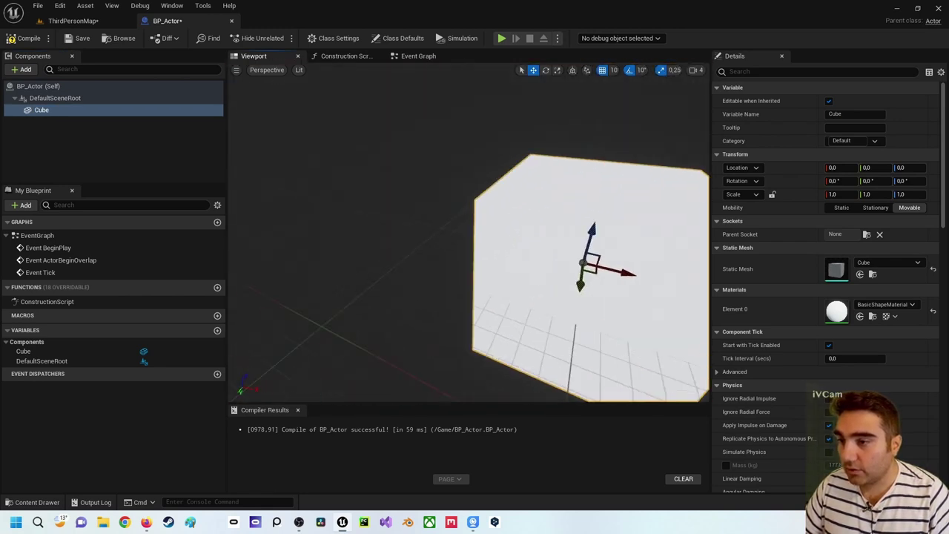
pyautogui.moveTo(415, 223)
pyautogui.mouseDown()
pyautogui.moveTo(445, 222)
pyautogui.moveTo(427, 145)
pyautogui.mouseUp()
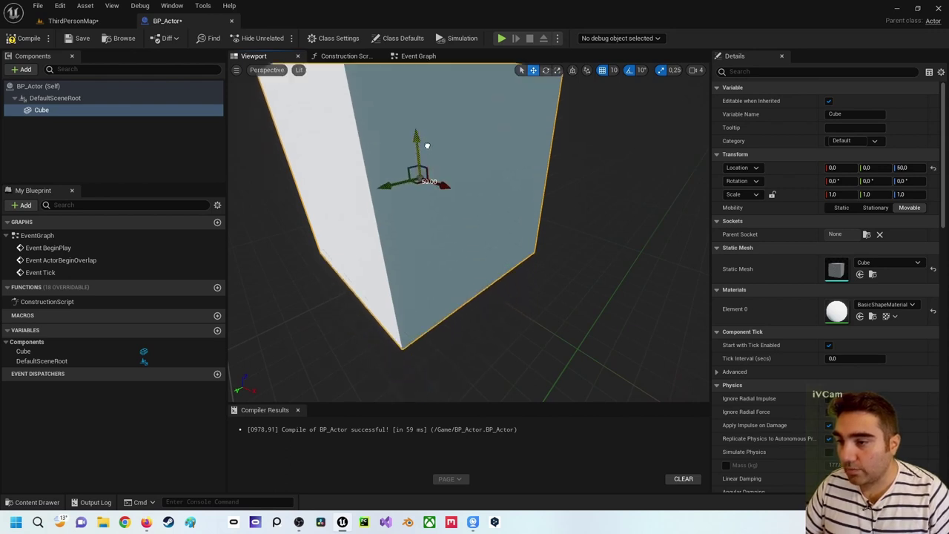
pyautogui.press('f')
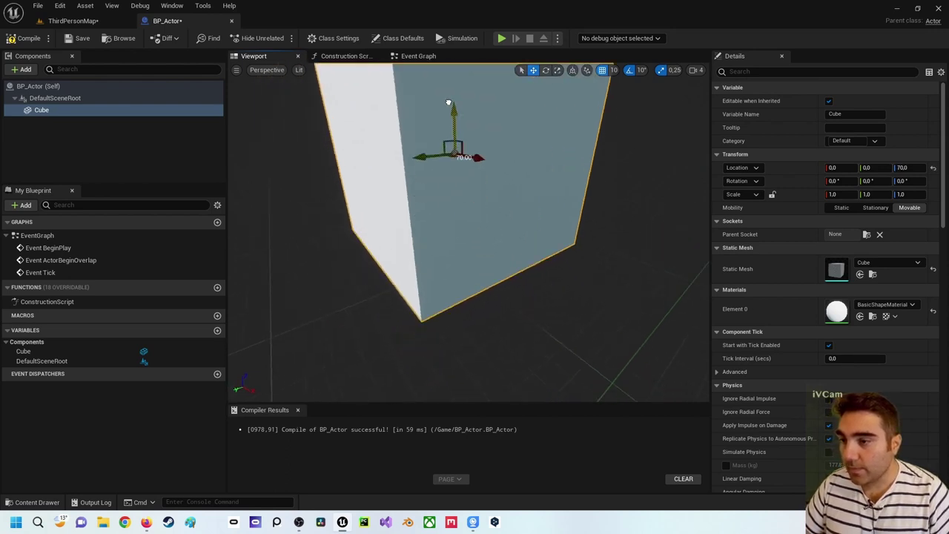
pyautogui.moveTo(455, 148); pyautogui.dragTo(634, 79)
pyautogui.keyDown('alt'); pyautogui.moveTo(459, 296); pyautogui.dragTo(407, 315); pyautogui.keyUp('alt')
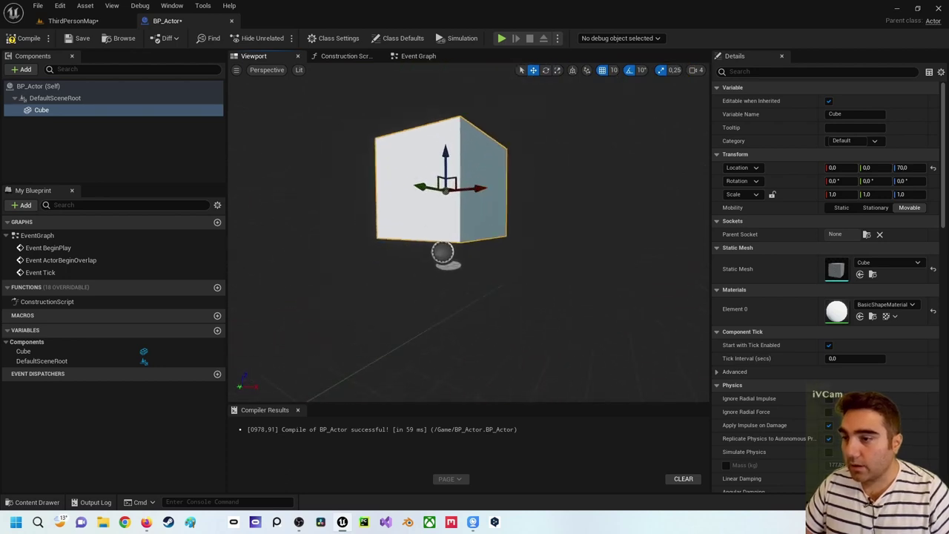
# Select the Cube component and confirm its location is 0, 0, 70.
pyautogui.click(44, 98)
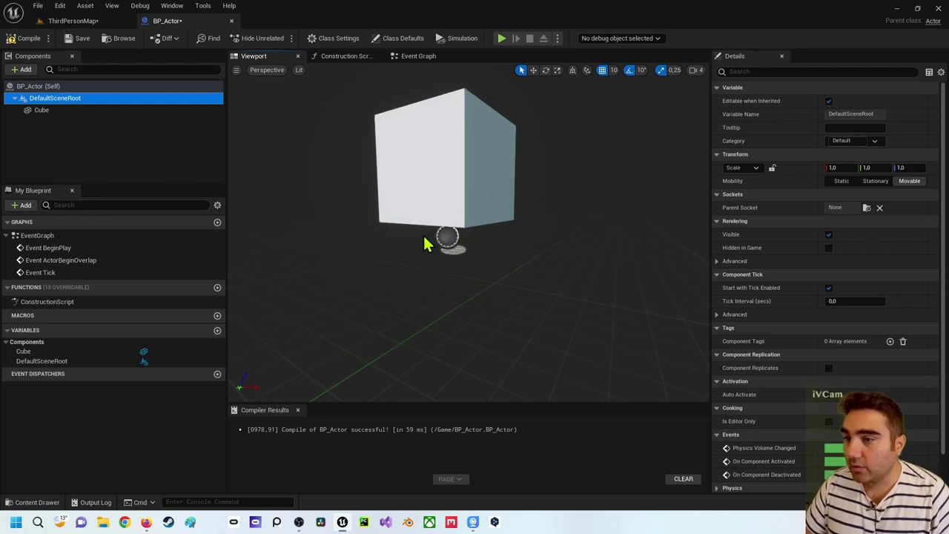
pyautogui.scroll(3, 502, 242)
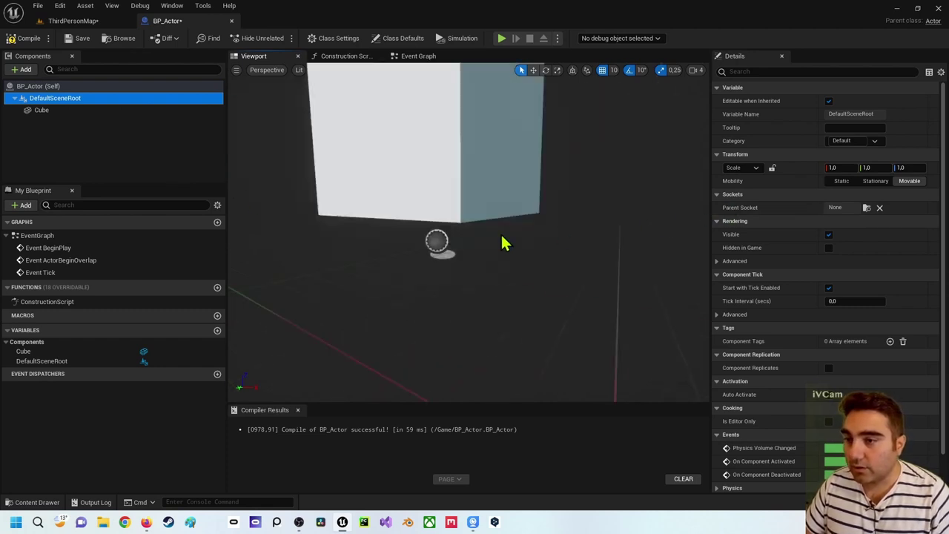
pyautogui.moveTo(502, 241); pyautogui.dragTo(502, 241, button='right')
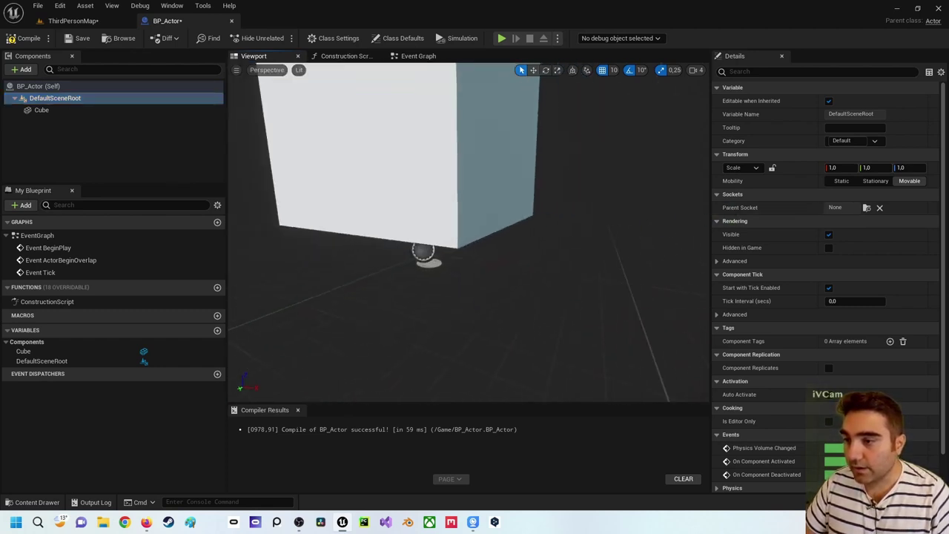
pyautogui.moveTo(431, 218); pyautogui.dragTo(431, 217, button='right')
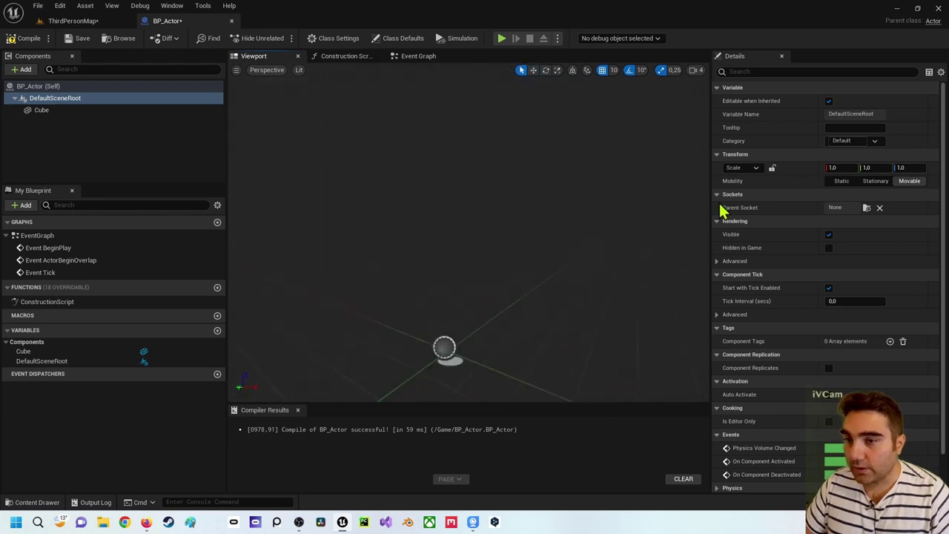
pyautogui.scroll(-1, 758, 218)
pyautogui.scroll(2, 482, 246)
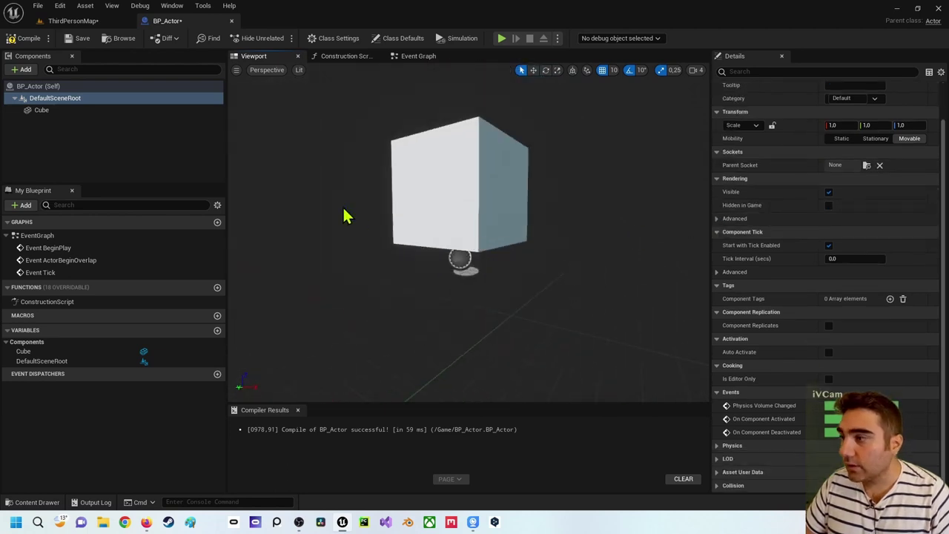
pyautogui.click(78, 111)
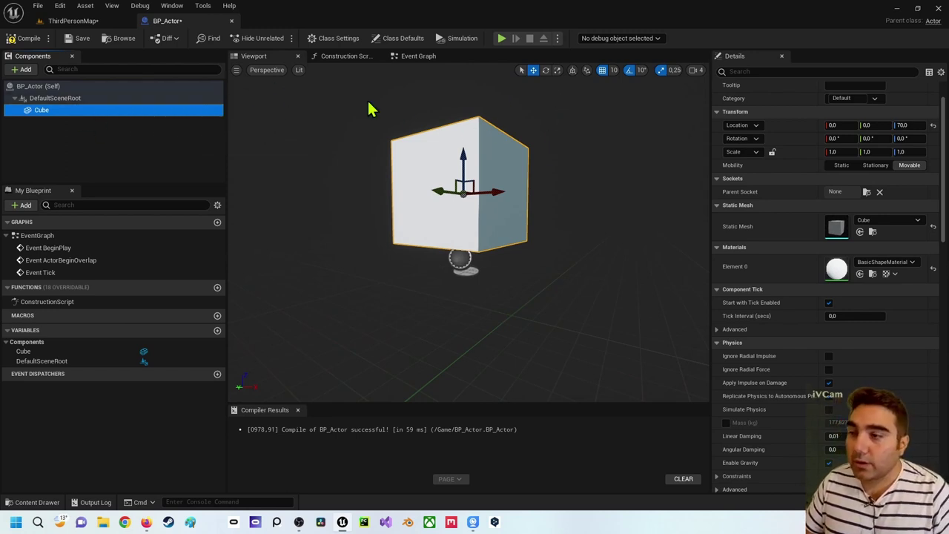
# Add a Point Light child under the Cube at Z 90 and check its position.
pyautogui.click(22, 69)
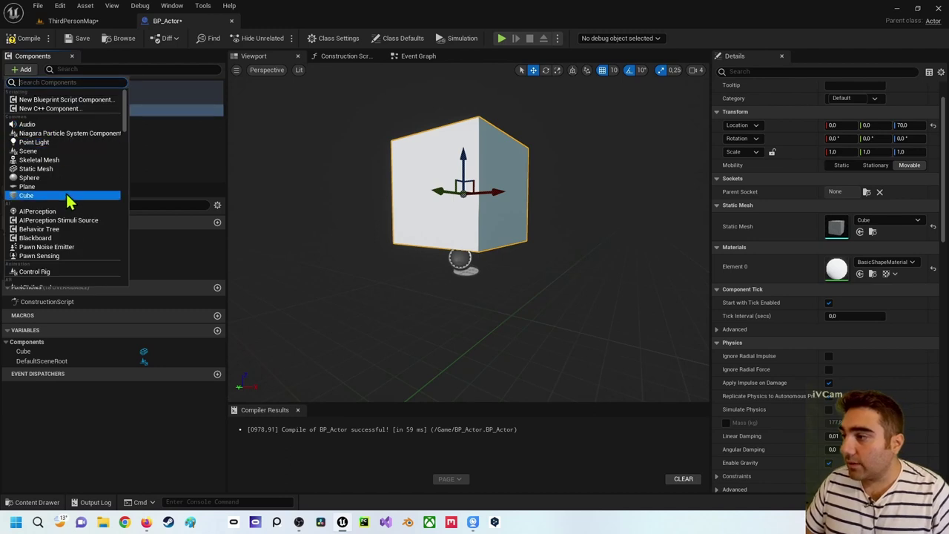
pyautogui.click(58, 142)
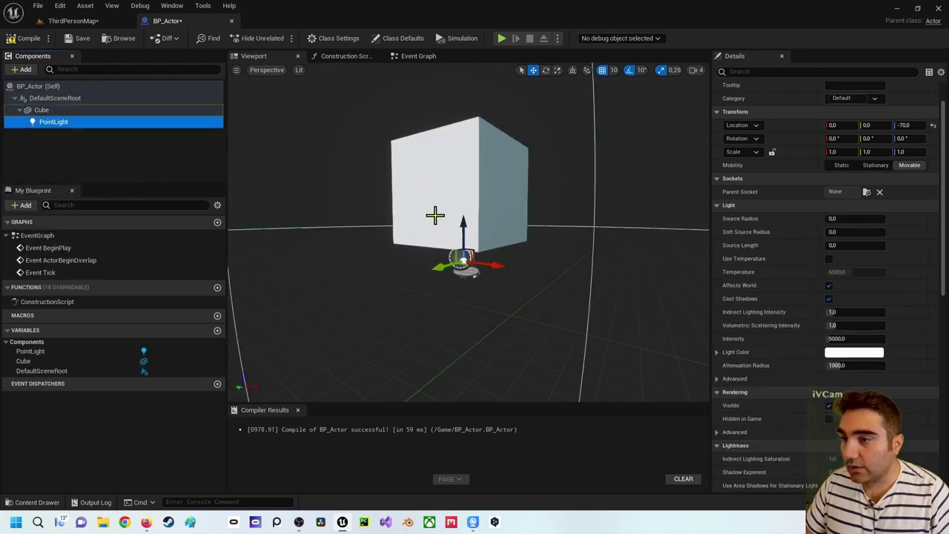
pyautogui.moveTo(435, 215)
pyautogui.mouseDown()
pyautogui.moveTo(457, 215)
pyautogui.moveTo(462, 84)
pyautogui.mouseUp()
pyautogui.moveTo(446, 155); pyautogui.dragTo(445, 159)
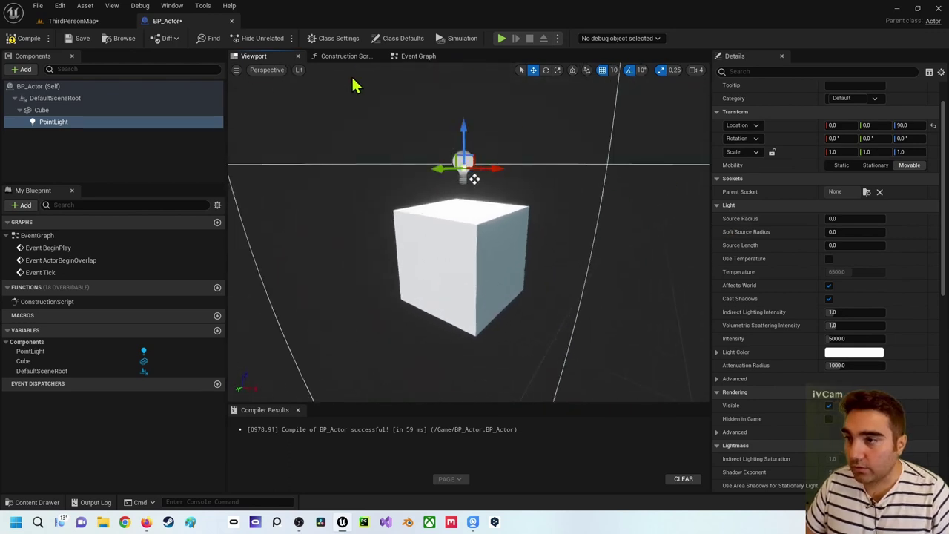
pyautogui.click(415, 59)
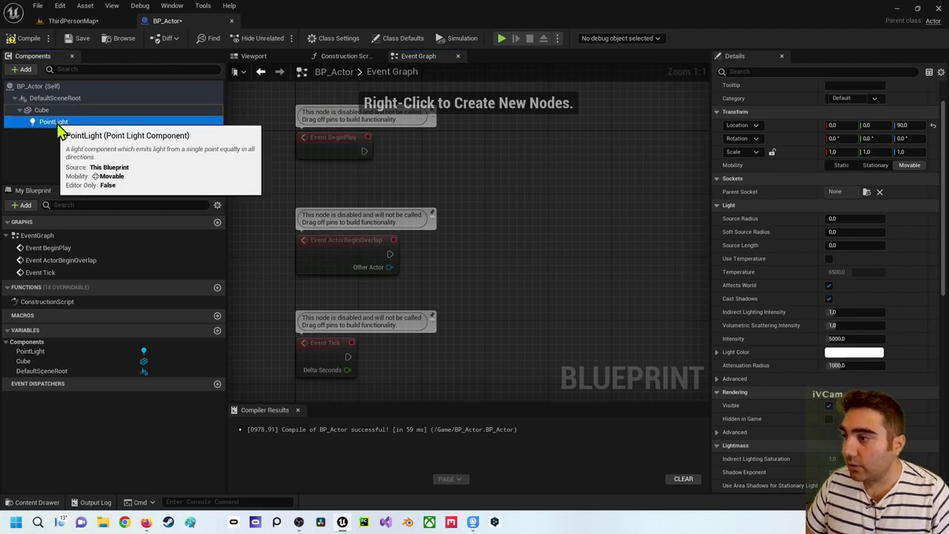
pyautogui.moveTo(55, 125); pyautogui.dragTo(384, 188)
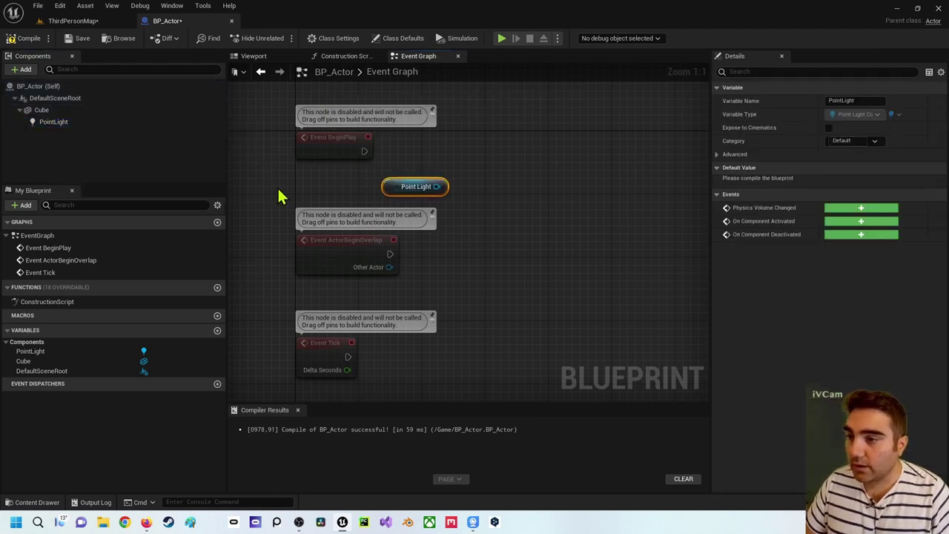
pyautogui.moveTo(42, 111); pyautogui.dragTo(367, 170)
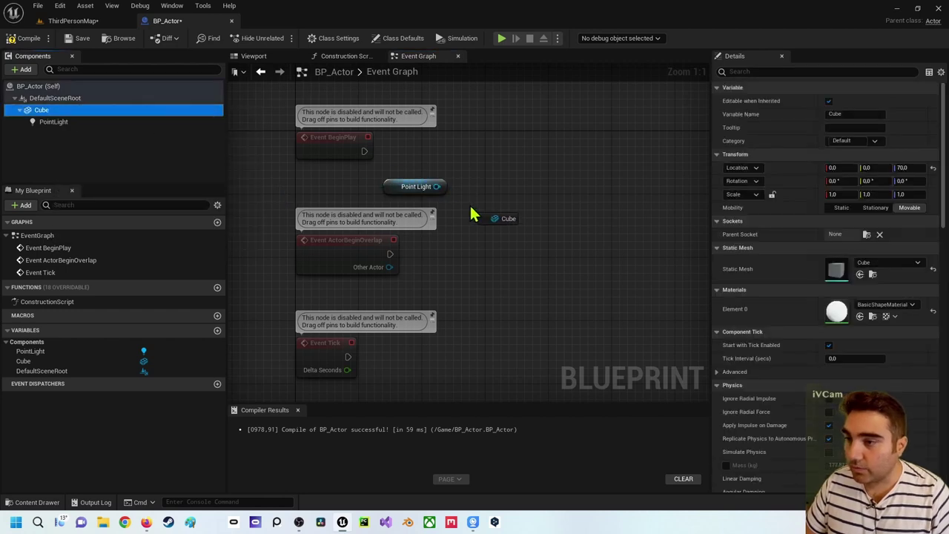
pyautogui.moveTo(472, 215); pyautogui.dragTo(470, 212)
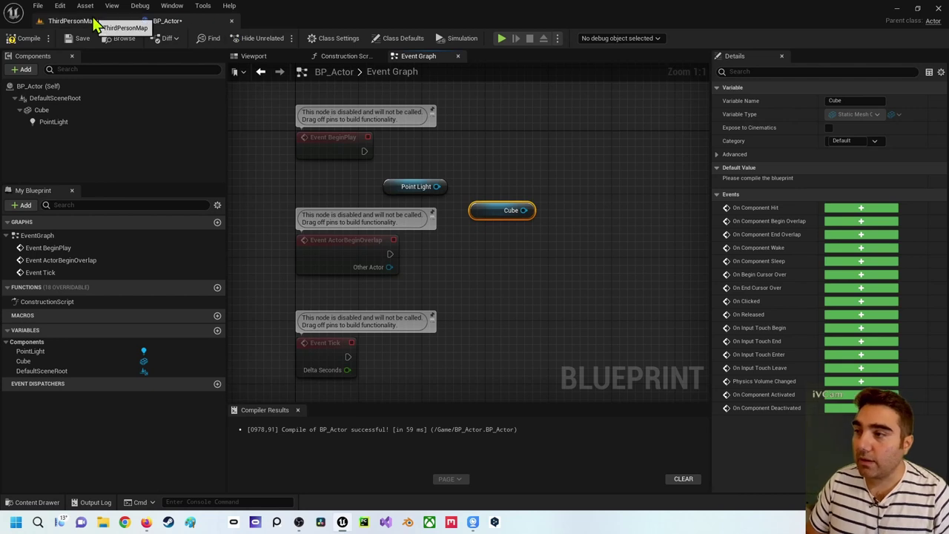
pyautogui.moveTo(314, 264)
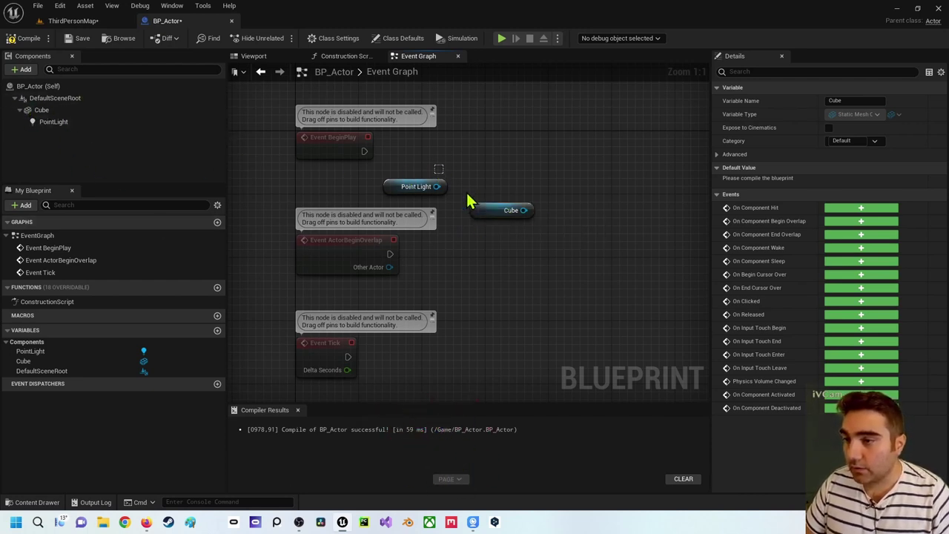
pyautogui.moveTo(438, 169); pyautogui.dragTo(526, 237)
pyautogui.press('Delete')
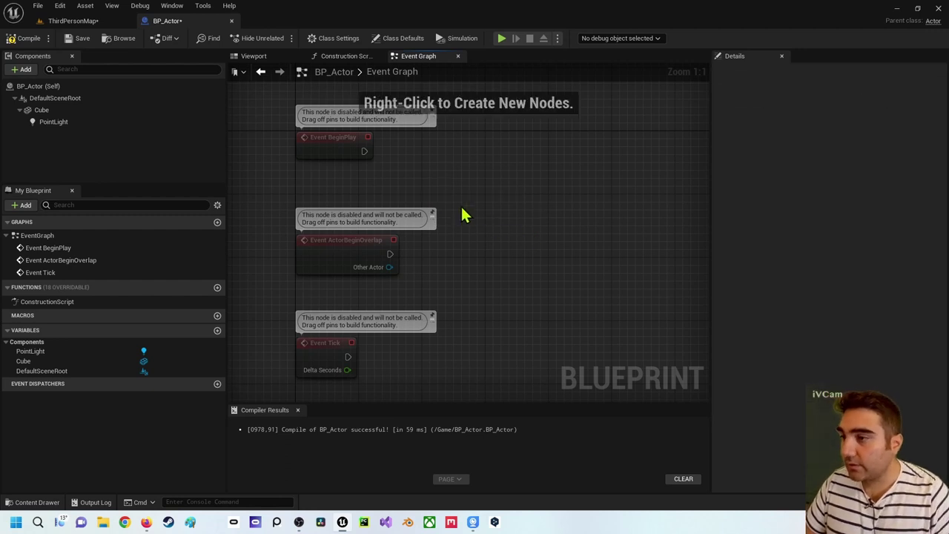
# Add an On Component Begin Overlap (Cube) event from the Cube's Collision events.
pyautogui.moveTo(312, 136)
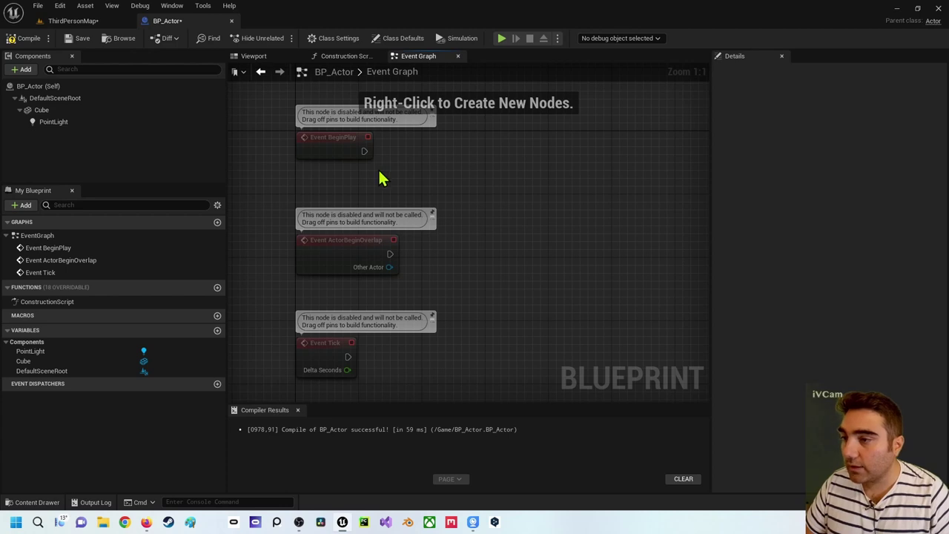
pyautogui.rightClick(381, 175)
pyautogui.press('Escape')
pyautogui.click(63, 111)
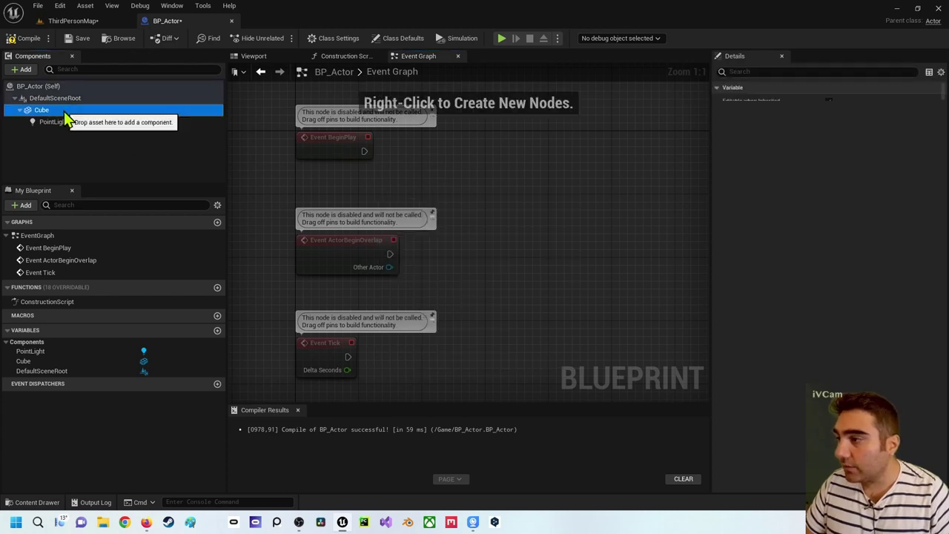
pyautogui.rightClick(425, 166)
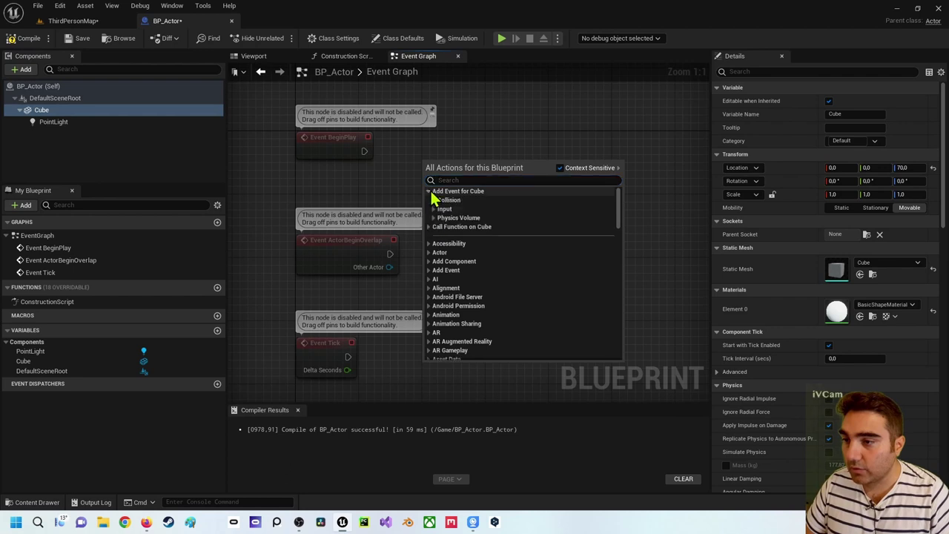
pyautogui.click(430, 192)
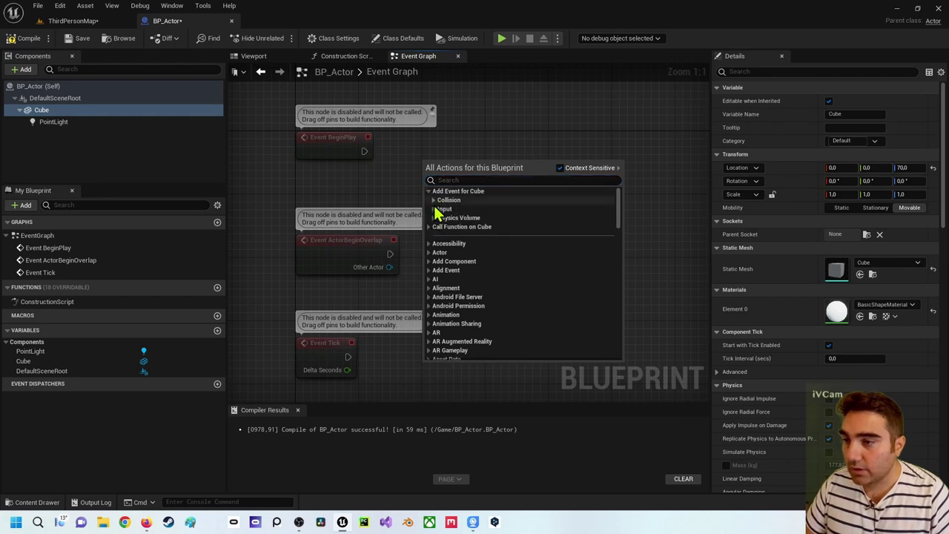
pyautogui.click(436, 201)
pyautogui.click(493, 211)
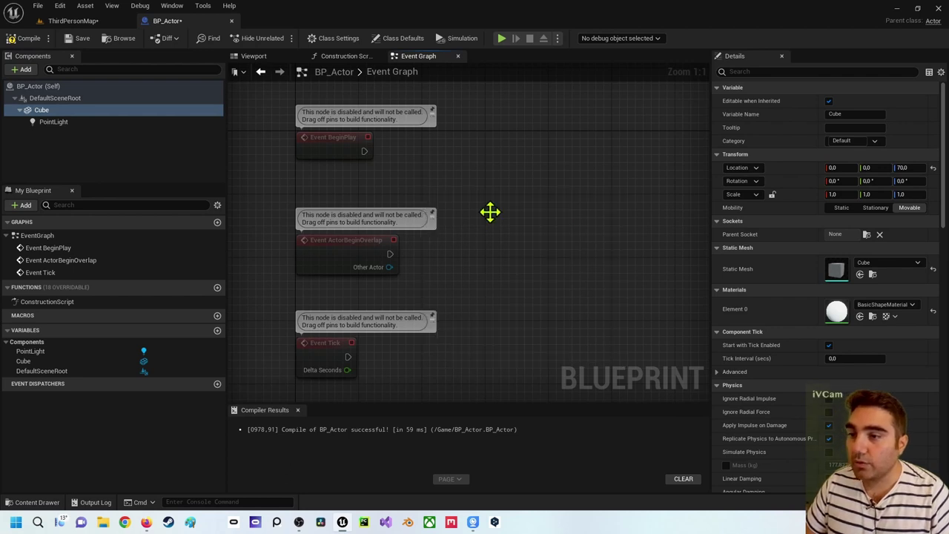
pyautogui.moveTo(494, 182); pyautogui.dragTo(536, 150)
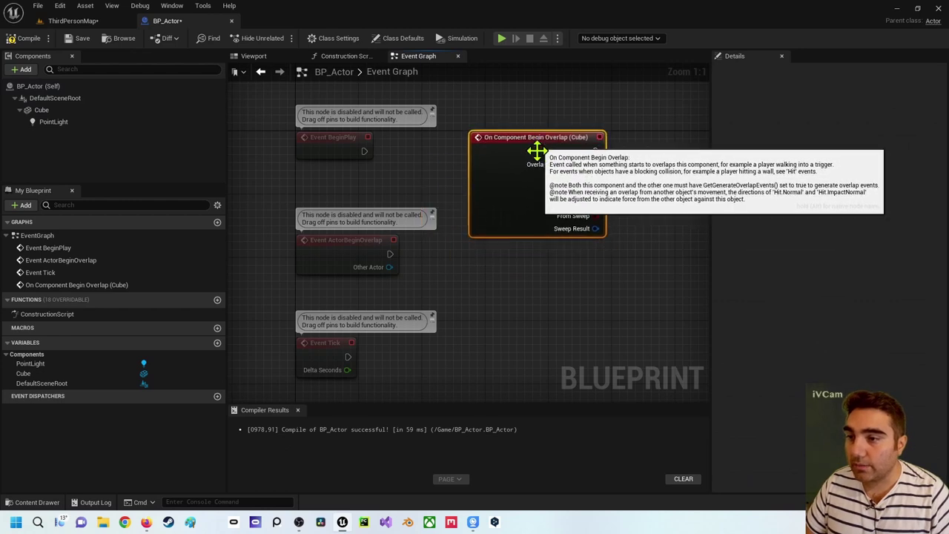
# Reselect the Cube component and go back to the ThirdPersonMap level editor.
pyautogui.click(33, 111)
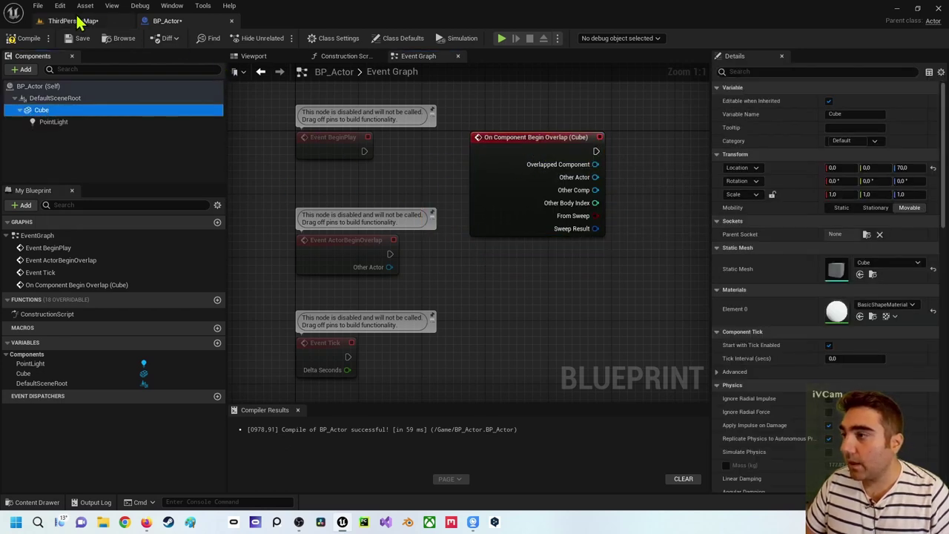
pyautogui.click(342, 523)
pyautogui.click(340, 522)
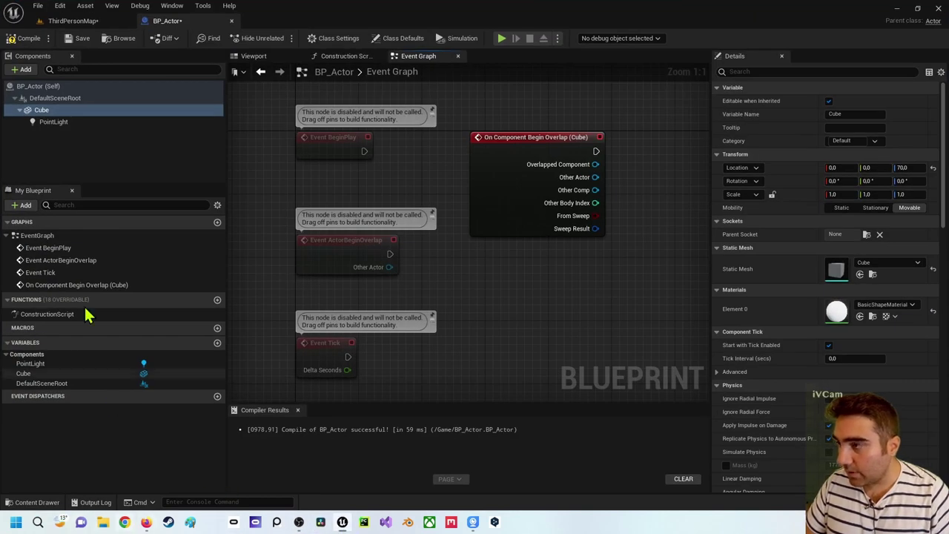
pyautogui.click(70, 21)
# Add a second Cube reference node to the ThirdPersonMap Level Blueprint, then return to BP_Actor.
pyautogui.click(149, 38)
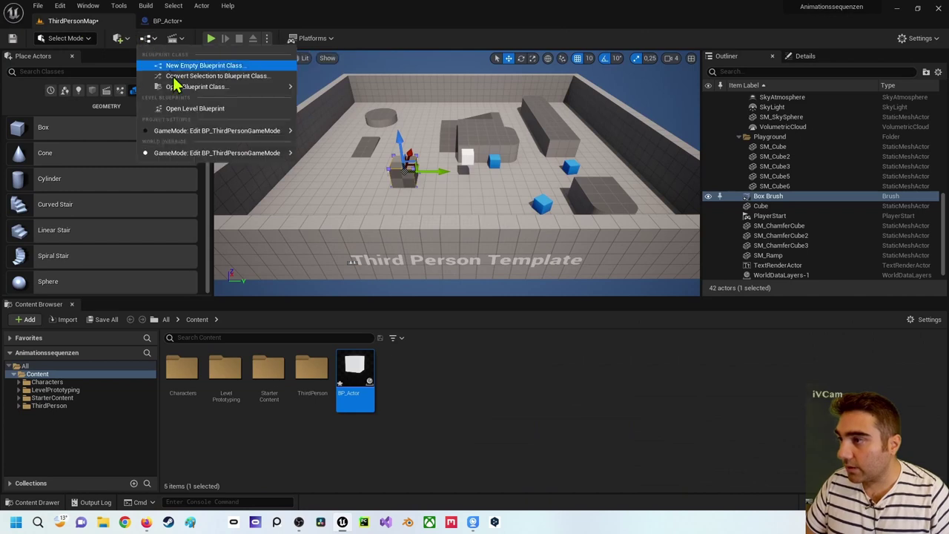
pyautogui.click(184, 109)
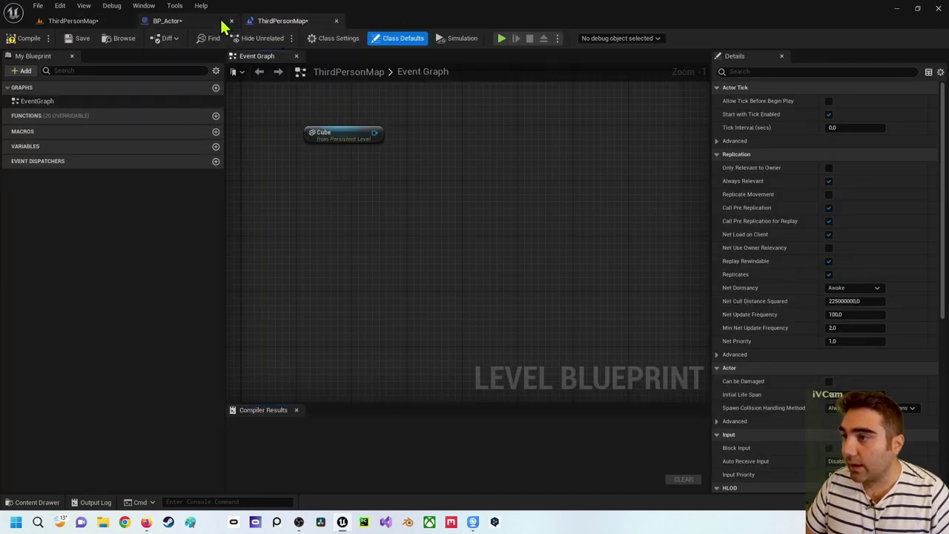
pyautogui.click(95, 22)
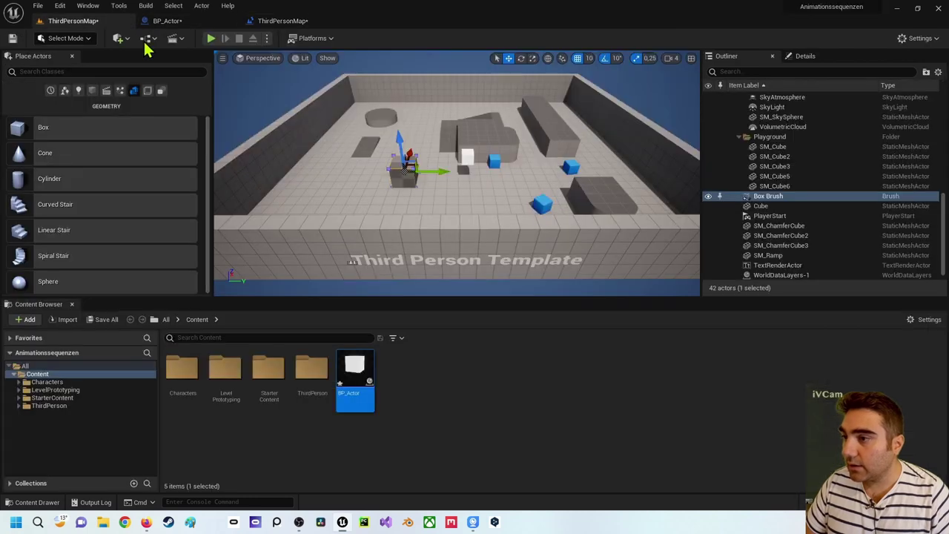
pyautogui.click(469, 156)
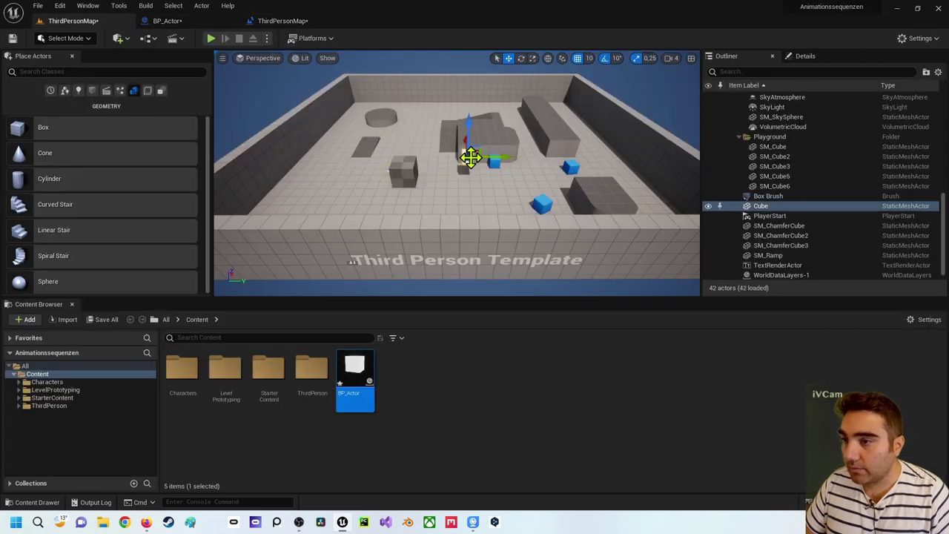
pyautogui.click(267, 24)
pyautogui.rightClick(311, 192)
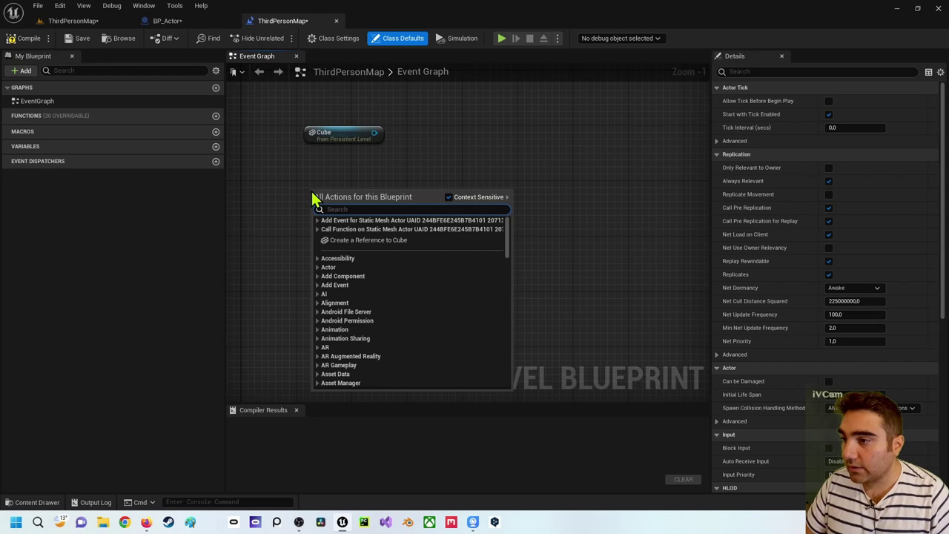
pyautogui.click(342, 241)
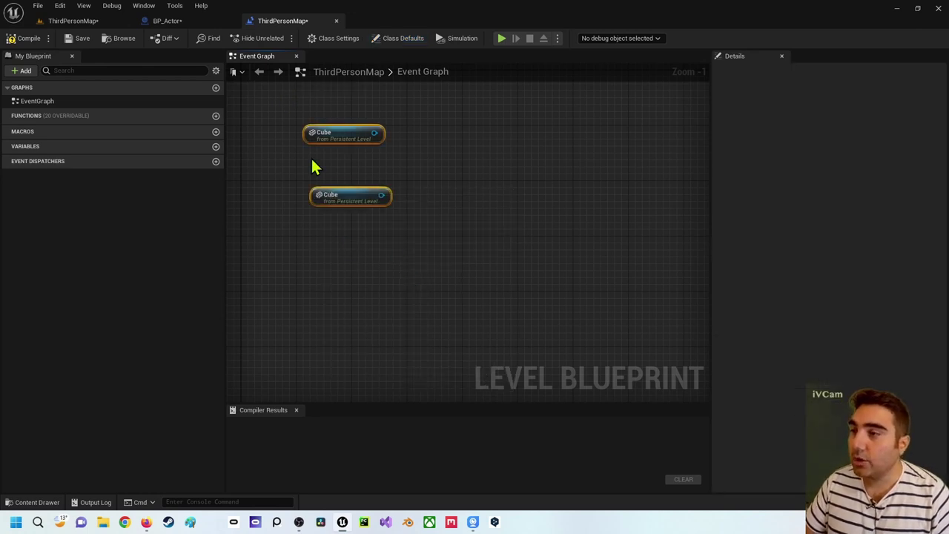
pyautogui.click(191, 25)
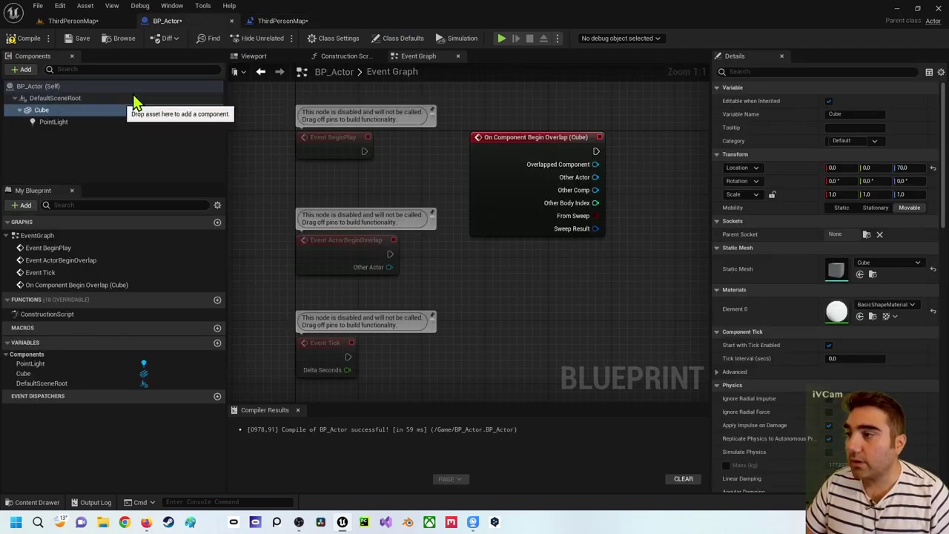
# Frame the On Component Begin Overlap (Cube) event in the Event Graph and select the Cube component.
pyautogui.moveTo(445, 143); pyautogui.dragTo(345, 124, button='right')
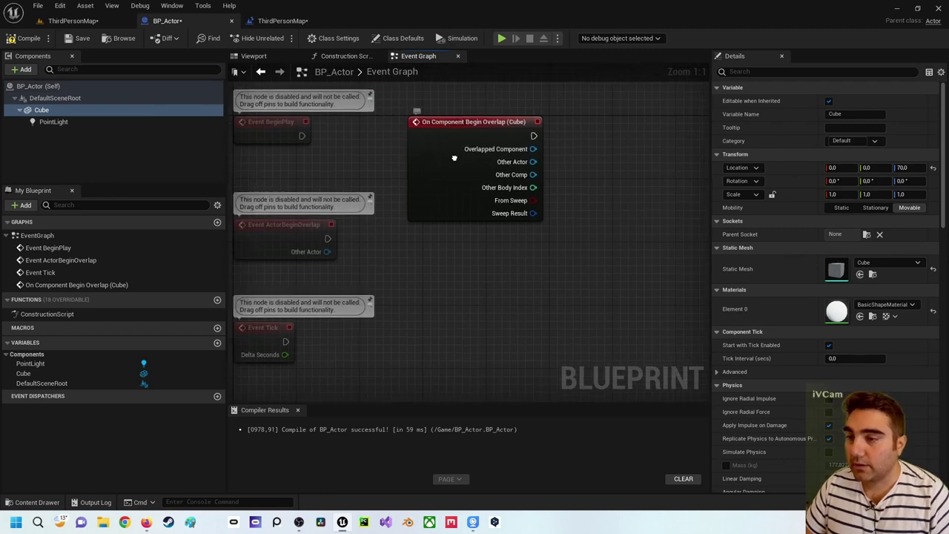
pyautogui.click(53, 122)
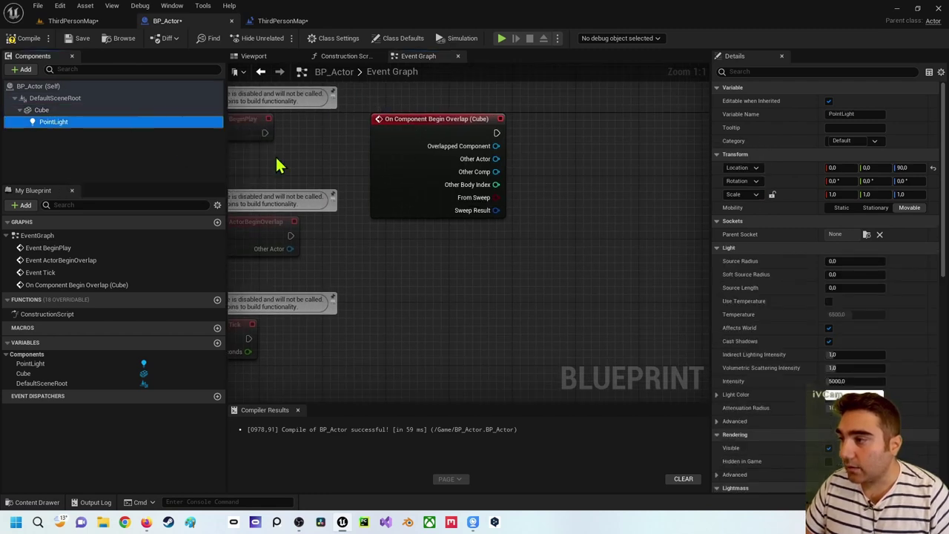
pyautogui.moveTo(424, 176); pyautogui.dragTo(312, 109, button='right')
pyautogui.rightClick(313, 199)
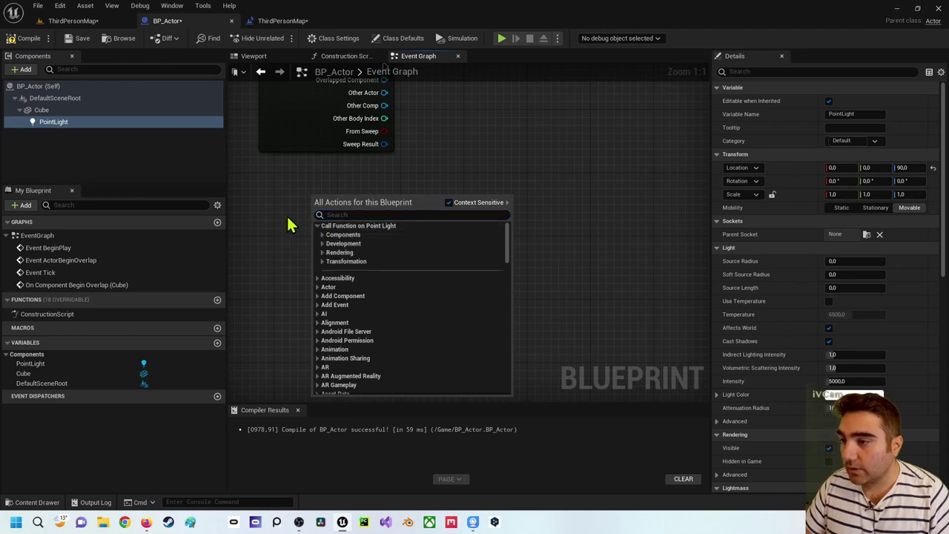
pyautogui.click(289, 220)
pyautogui.moveTo(456, 170); pyautogui.dragTo(371, 152, button='right')
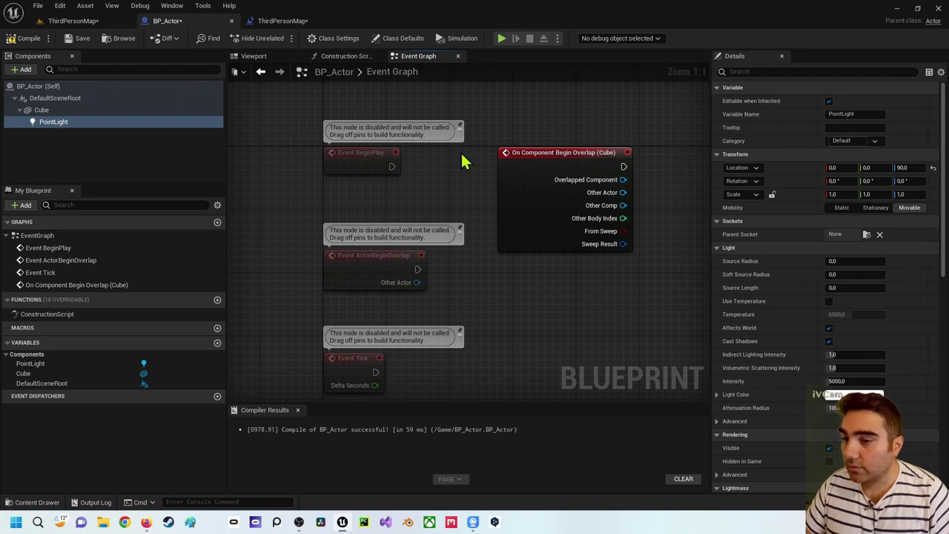
pyautogui.press('Up')
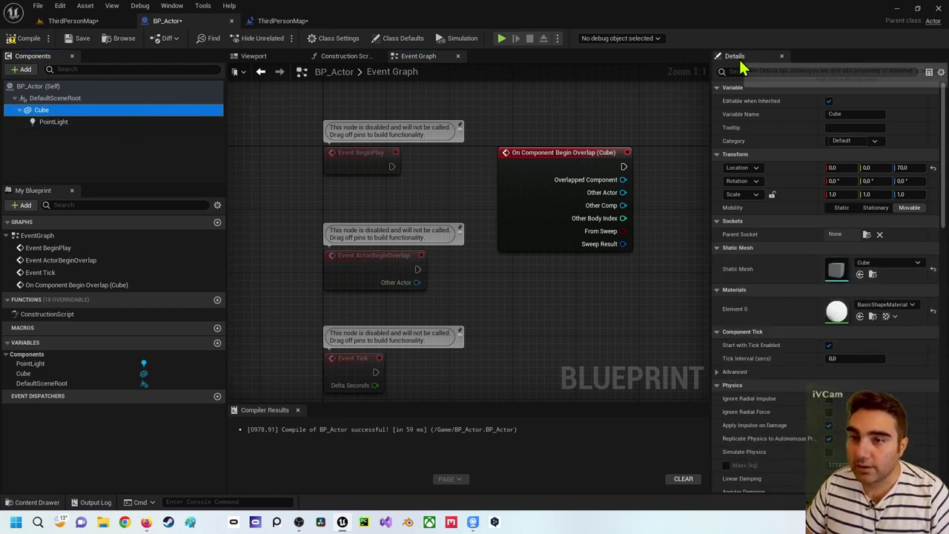
# Scroll the Cube's Details to Events, nudge the overlap node up-left, and return to ThirdPersonMap.
pyautogui.scroll(-5, 786, 272)
pyautogui.scroll(-5, 787, 272)
pyautogui.scroll(-5, 787, 272)
pyautogui.scroll(-5, 786, 272)
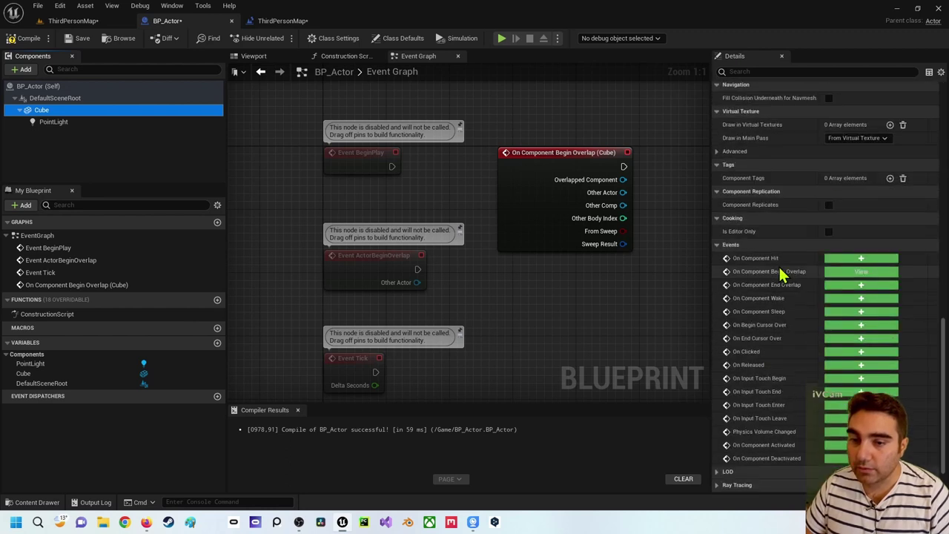
pyautogui.scroll(-2, 785, 267)
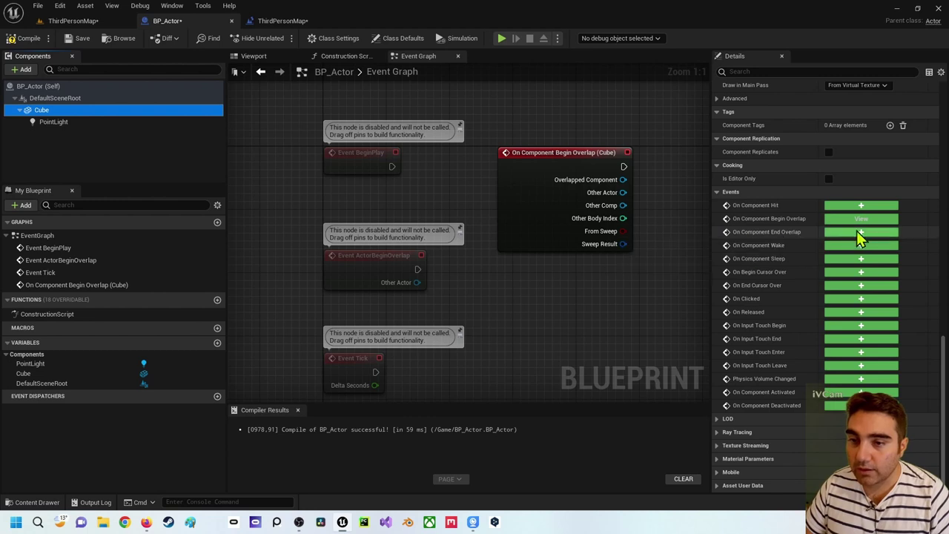
pyautogui.moveTo(545, 183); pyautogui.dragTo(529, 167)
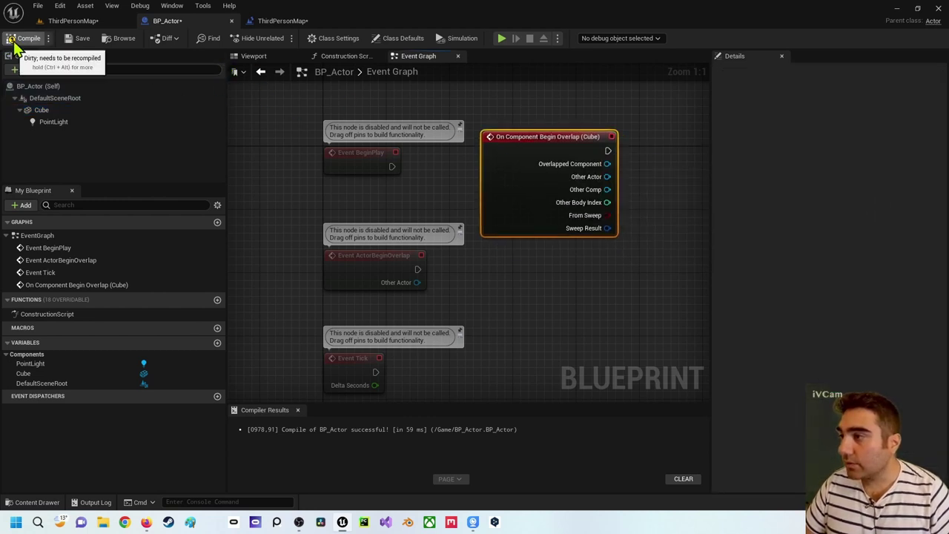
pyautogui.click(111, 20)
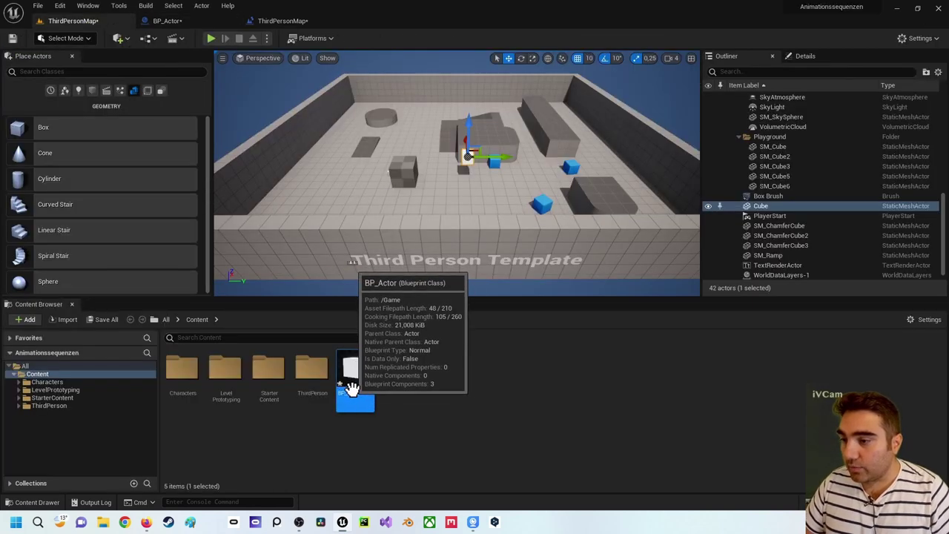
# Drop BP_Actor instances at several spots on the ThirdPersonMap floor, then reopen BP_Actor.
pyautogui.moveTo(445, 222); pyautogui.dragTo(519, 193, button='right')
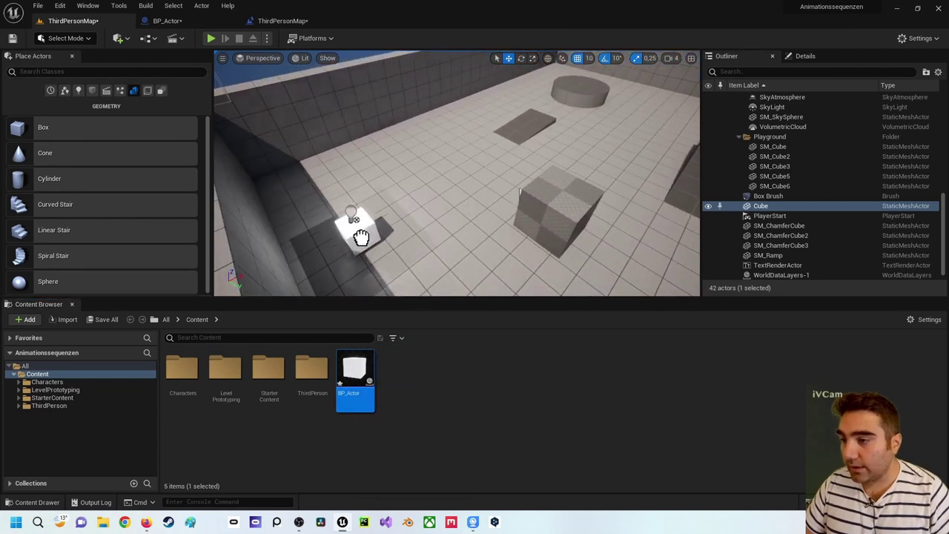
pyautogui.moveTo(355, 374); pyautogui.dragTo(370, 197)
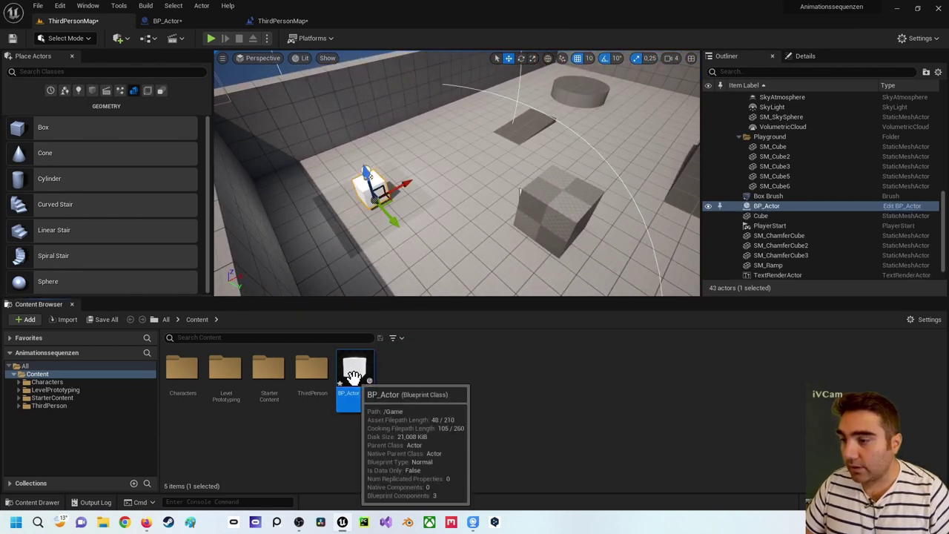
pyautogui.moveTo(353, 371)
pyautogui.mouseDown()
pyautogui.moveTo(410, 189)
pyautogui.moveTo(432, 162)
pyautogui.moveTo(496, 146)
pyautogui.moveTo(483, 133)
pyautogui.mouseUp()
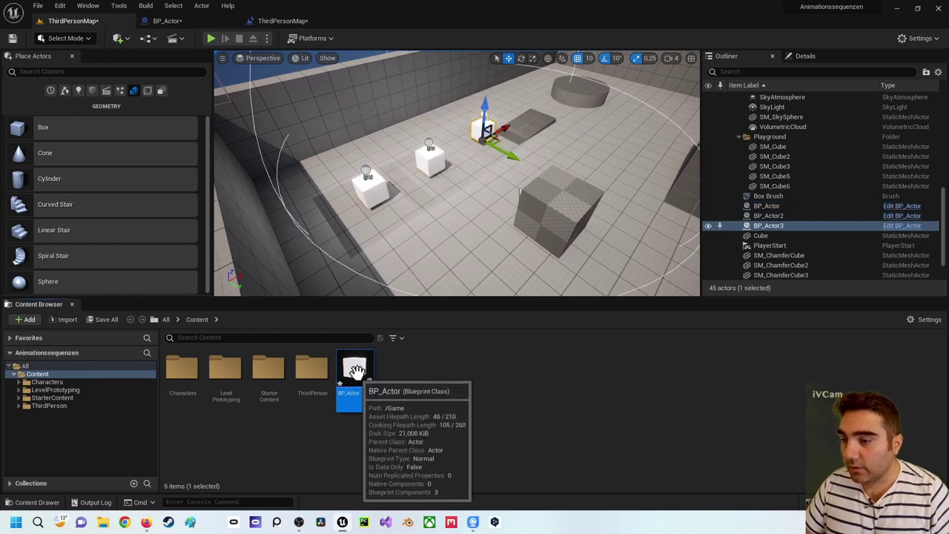
pyautogui.moveTo(356, 374); pyautogui.dragTo(434, 244)
pyautogui.moveTo(355, 375)
pyautogui.mouseDown()
pyautogui.moveTo(503, 196)
pyautogui.moveTo(576, 152)
pyautogui.mouseUp()
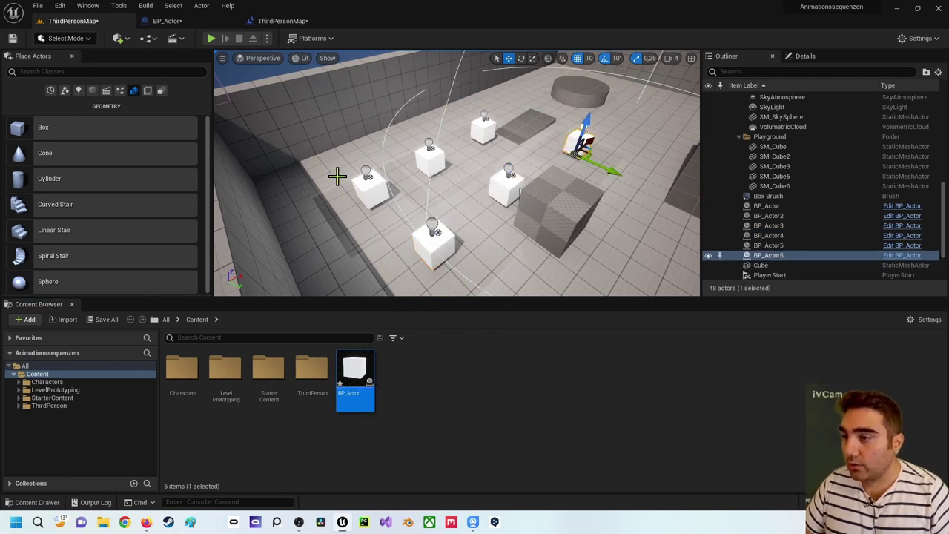
pyautogui.doubleClick(354, 374)
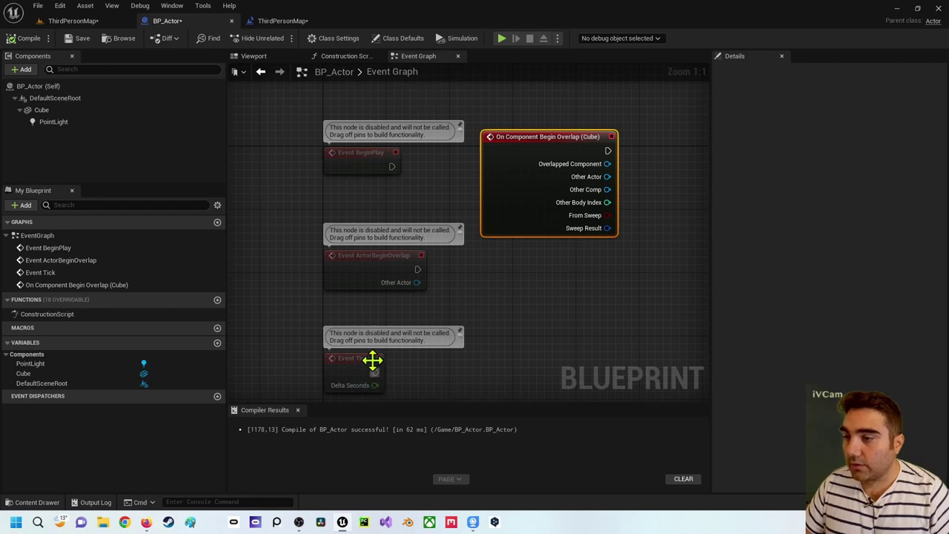
# Add a Cylinder component lowered beneath the cube in BP_Actor and compile the blueprint.
pyautogui.click(250, 59)
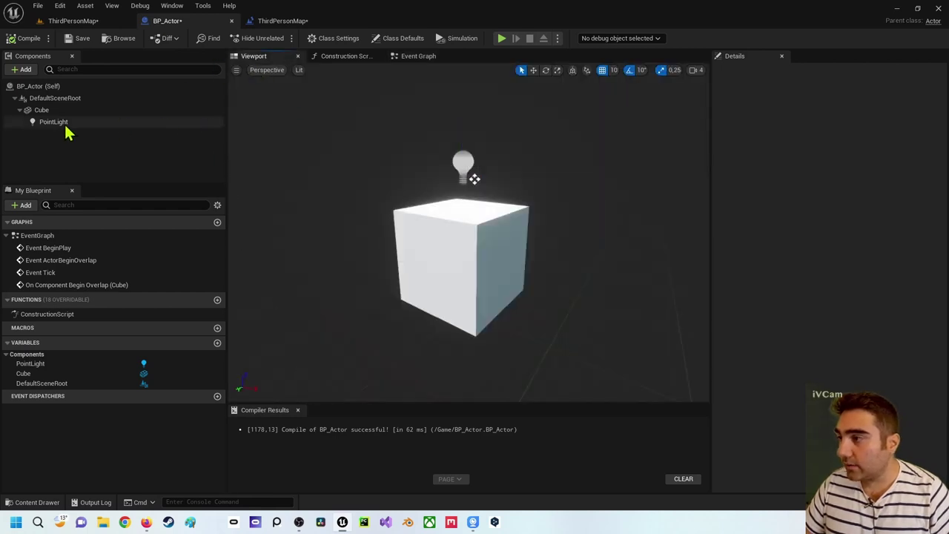
pyautogui.click(26, 69)
pyautogui.write('x')
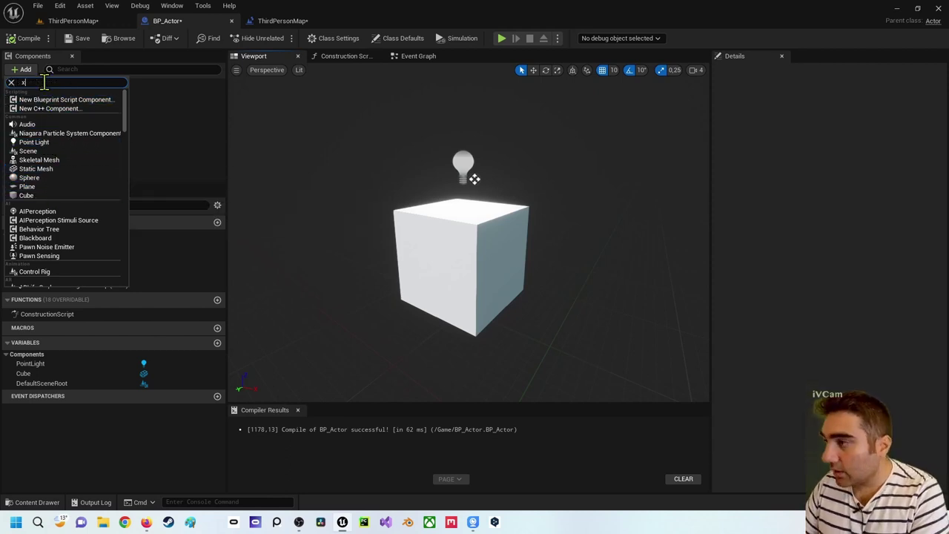
pyautogui.press('BackSpace')
pyautogui.write('cy')
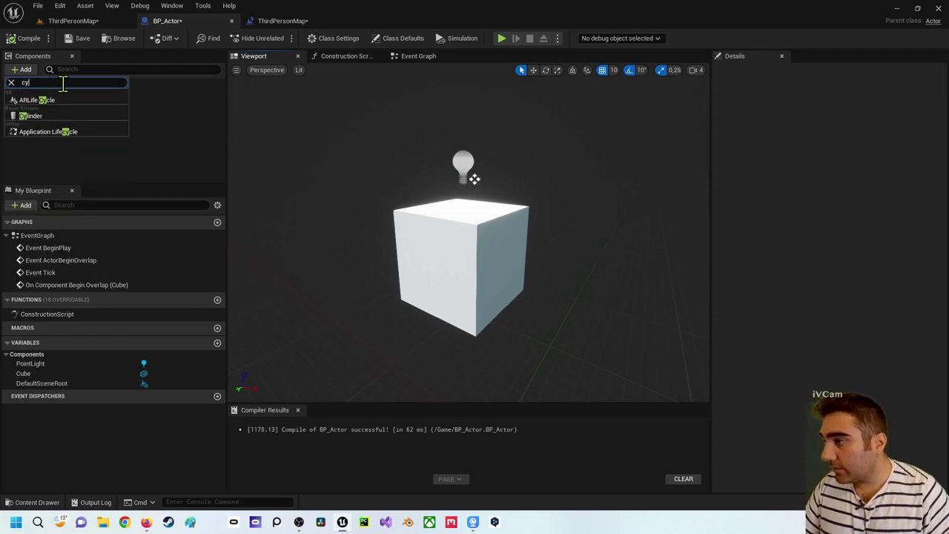
pyautogui.click(64, 116)
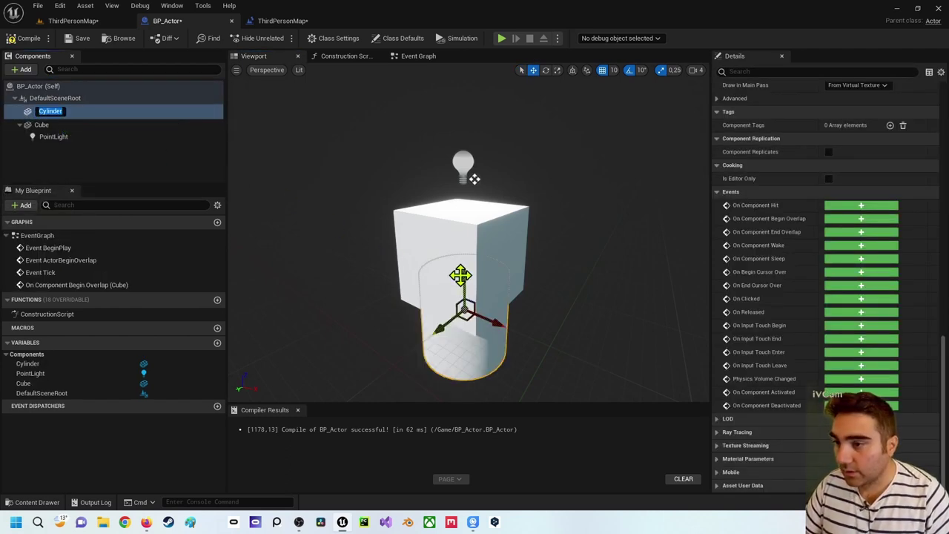
pyautogui.press('Return')
pyautogui.moveTo(474, 275)
pyautogui.mouseDown()
pyautogui.moveTo(444, 289)
pyautogui.moveTo(443, 299)
pyautogui.mouseUp()
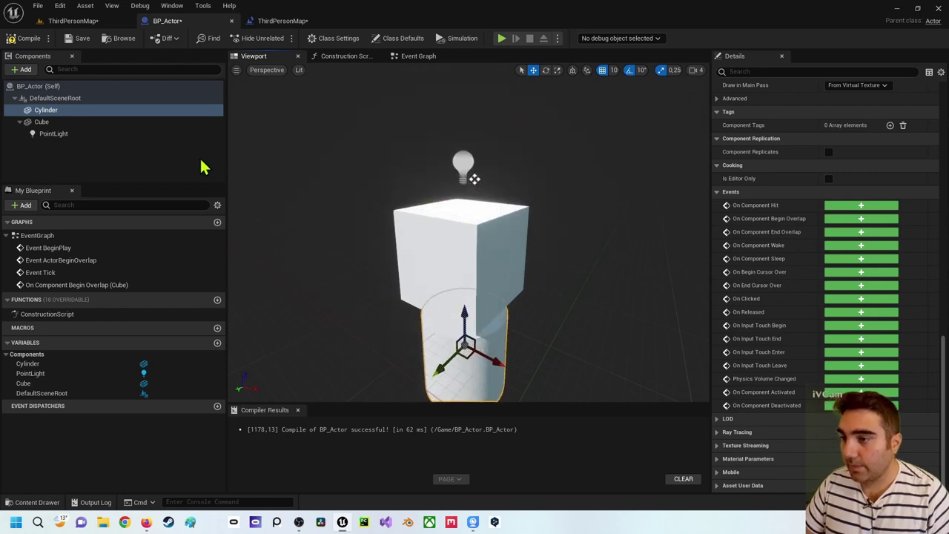
pyautogui.click(11, 38)
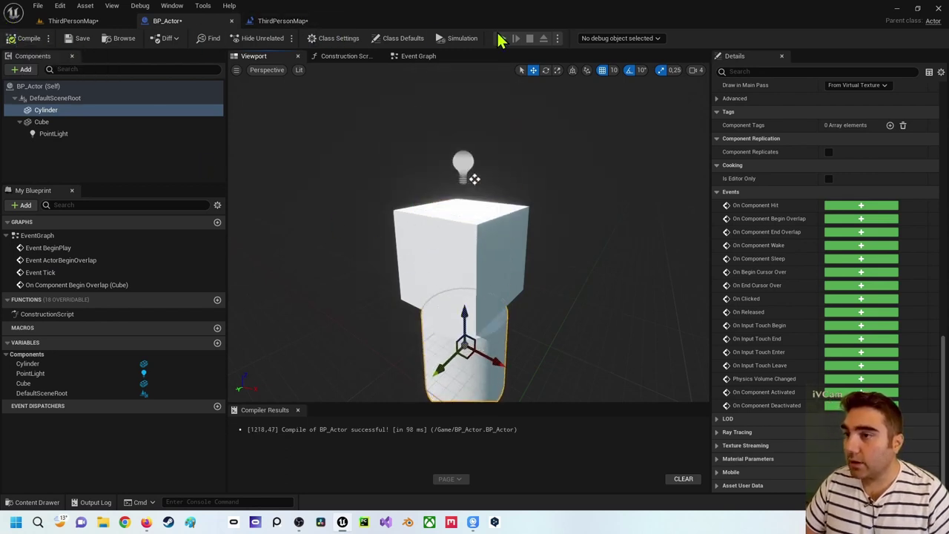
pyautogui.click(73, 21)
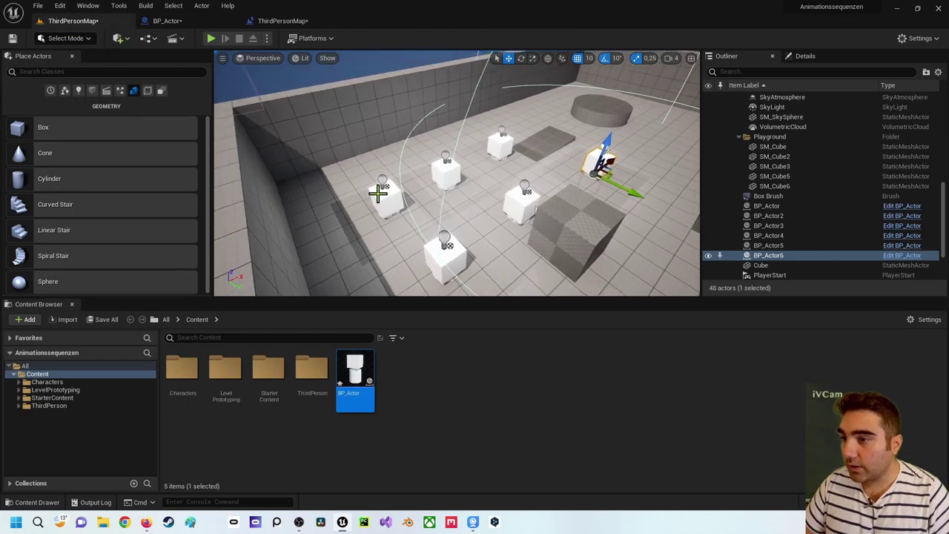
# Select the six placed BP_Actor instances to check their new cylinders, then click the floor.
pyautogui.click(377, 192)
pyautogui.keyDown('ctrl'); pyautogui.click(445, 171); pyautogui.keyUp('ctrl')
pyautogui.keyDown('ctrl'); pyautogui.click(510, 151); pyautogui.keyUp('ctrl')
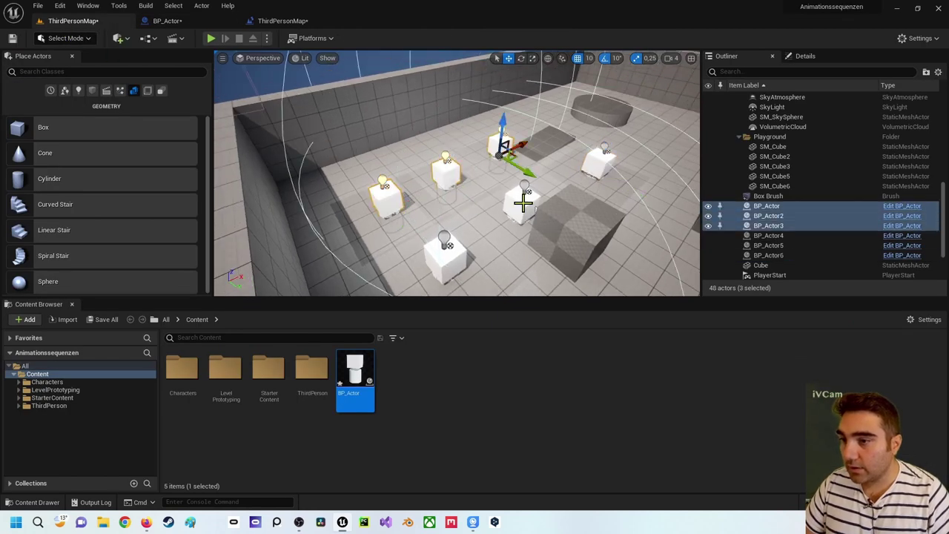
pyautogui.keyDown('ctrl'); pyautogui.click(523, 198); pyautogui.keyUp('ctrl')
pyautogui.keyDown('ctrl'); pyautogui.click(600, 165); pyautogui.keyUp('ctrl')
pyautogui.keyDown('ctrl'); pyautogui.click(447, 252); pyautogui.keyUp('ctrl')
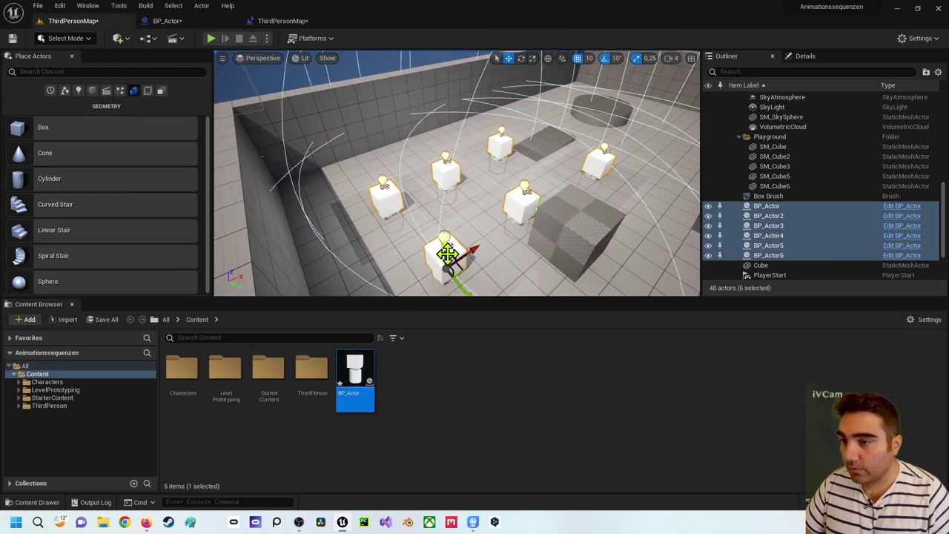
pyautogui.click(445, 230)
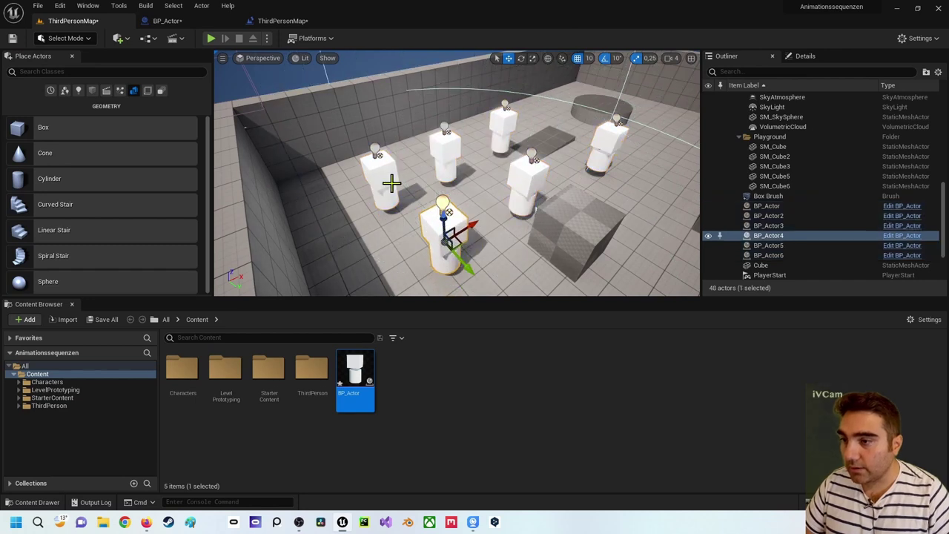
pyautogui.click(403, 155)
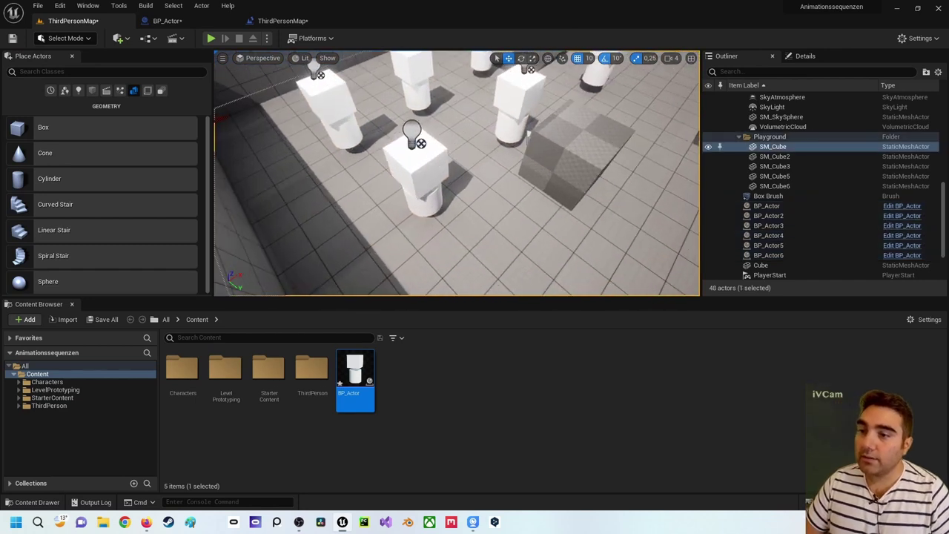
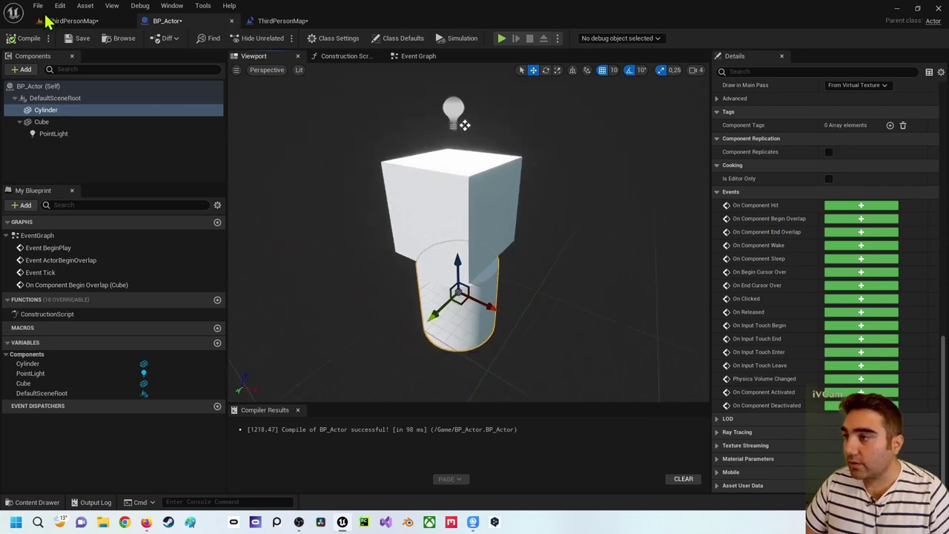
# Switch to ThirdPersonMap and fly the camera around the six white BP_Actor figures.
pyautogui.click(70, 21)
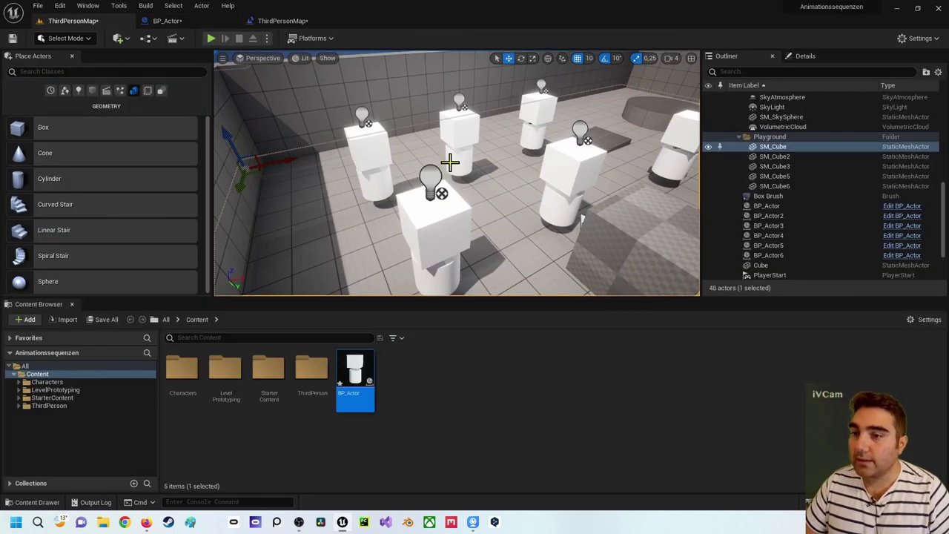
pyautogui.moveTo(450, 162); pyautogui.dragTo(447, 165, button='right')
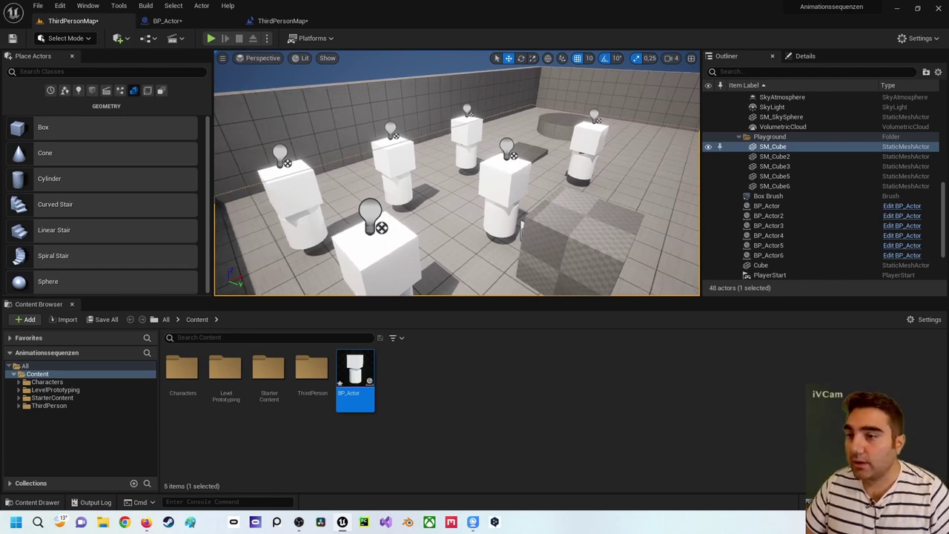
pyautogui.moveTo(548, 181); pyautogui.dragTo(566, 166, button='right')
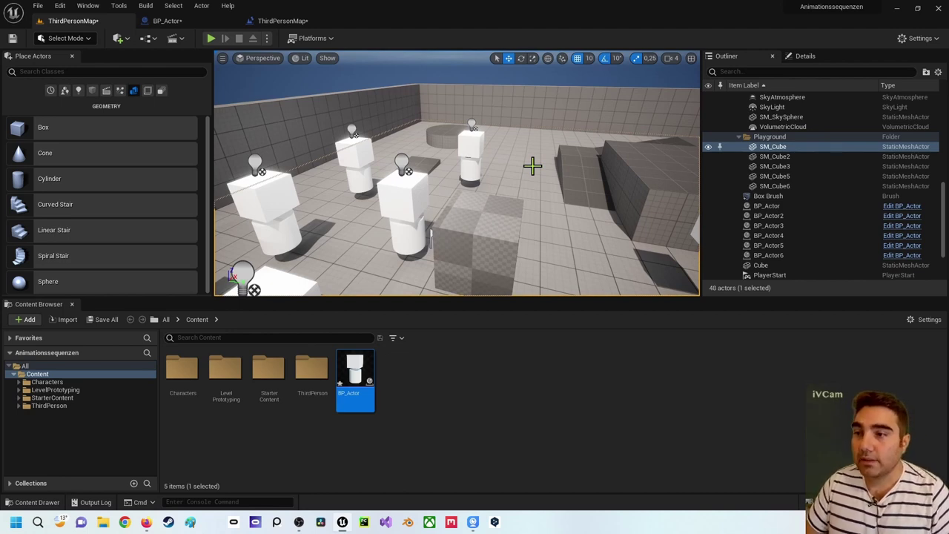
pyautogui.moveTo(360, 380)
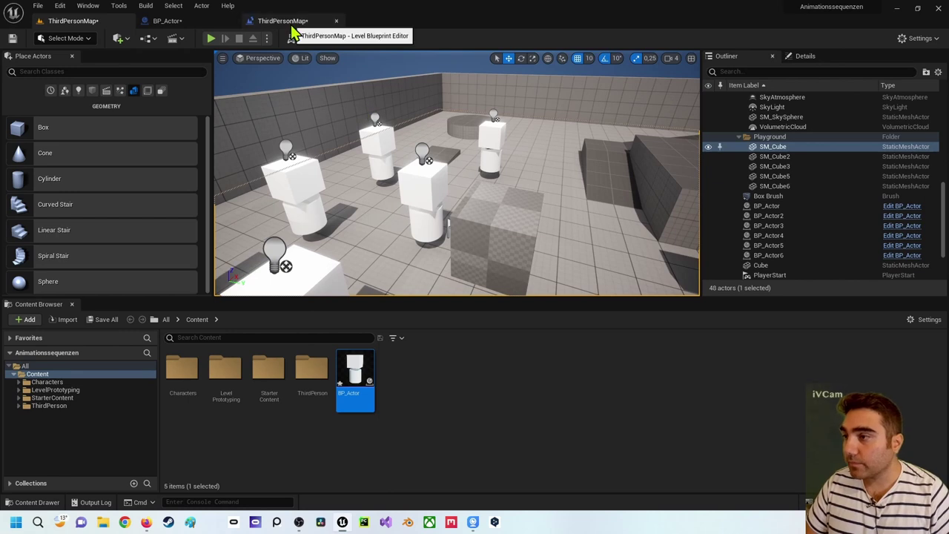
# Show BP_Actor's Event Graph and center its On Component Begin Overlap (Cube) node.
pyautogui.click(199, 22)
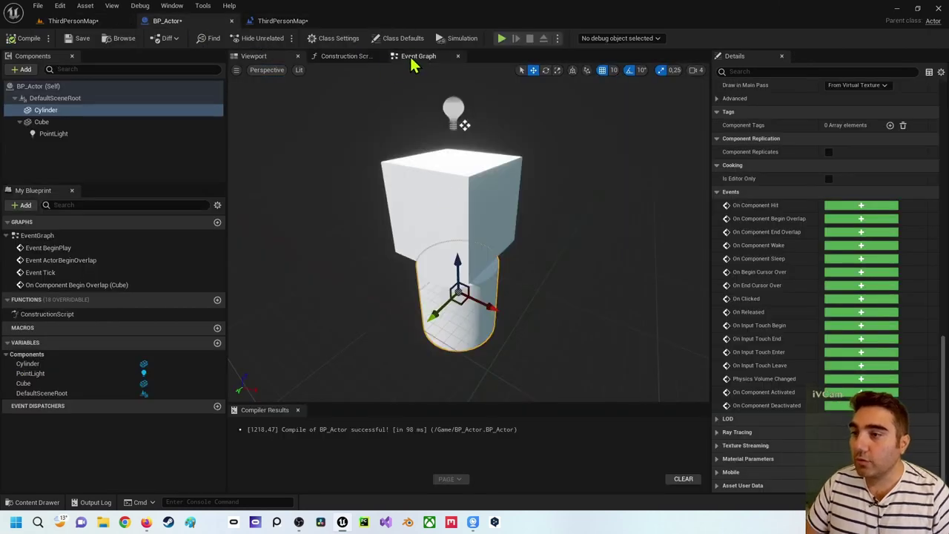
pyautogui.click(415, 58)
pyautogui.moveTo(498, 210); pyautogui.dragTo(376, 231, button='right')
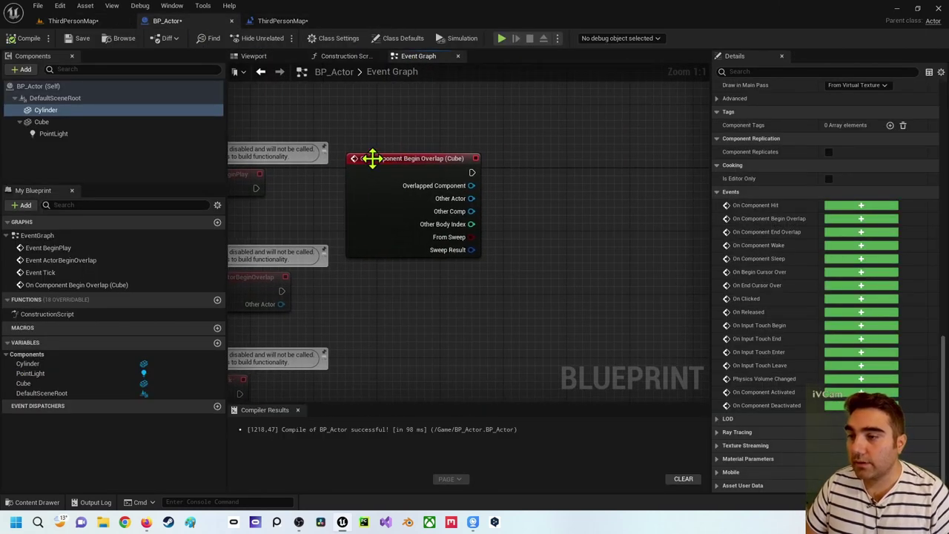
pyautogui.moveTo(370, 159); pyautogui.dragTo(389, 174)
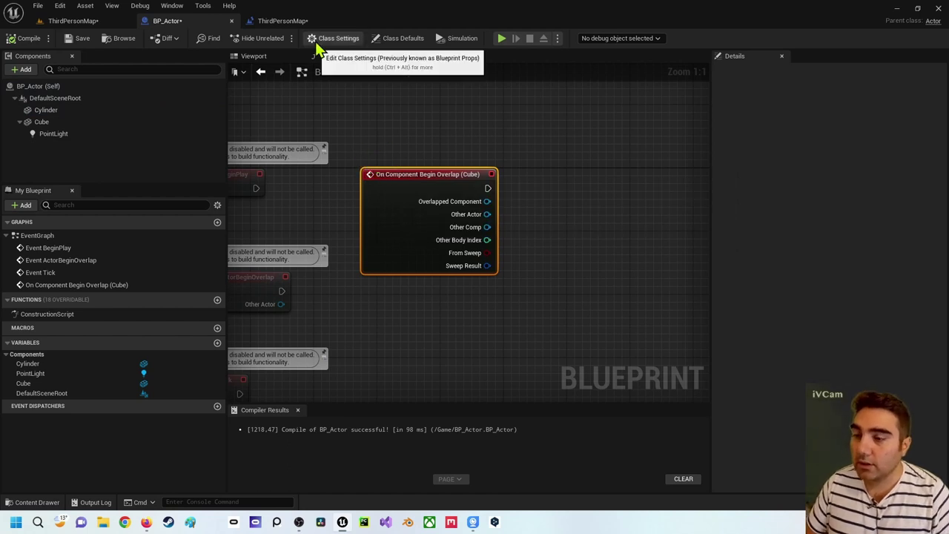
pyautogui.moveTo(376, 123); pyautogui.dragTo(373, 133, button='right')
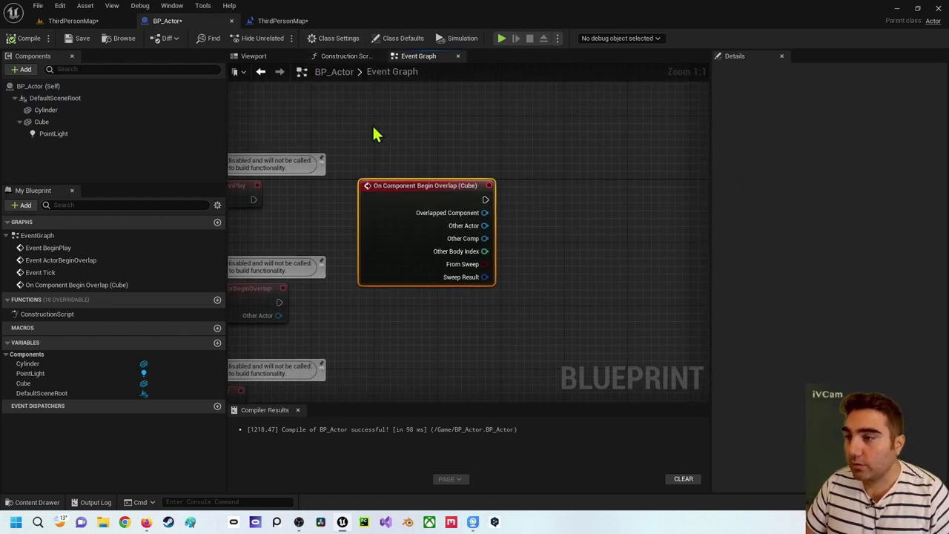
# Select the middle figure, BP_Actor5, in the ThirdPersonMap level.
pyautogui.click(110, 20)
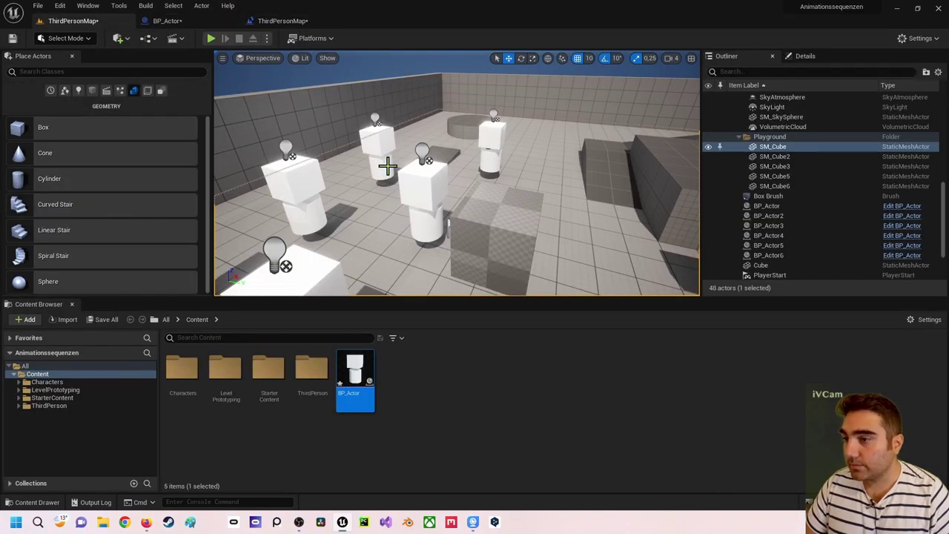
pyautogui.click(435, 195)
pyautogui.click(419, 381)
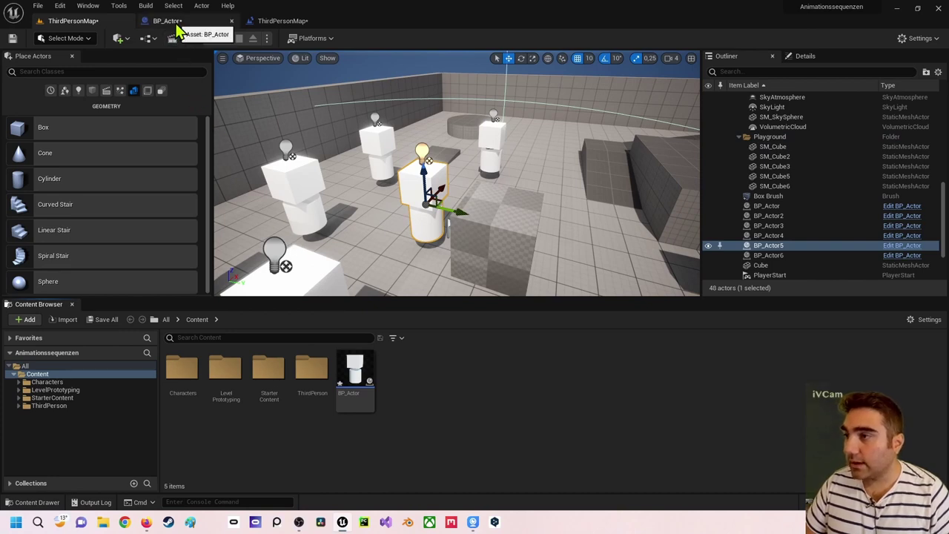
# Check the level blueprint graph, then fly the level camera toward the blue cubes.
pyautogui.click(278, 23)
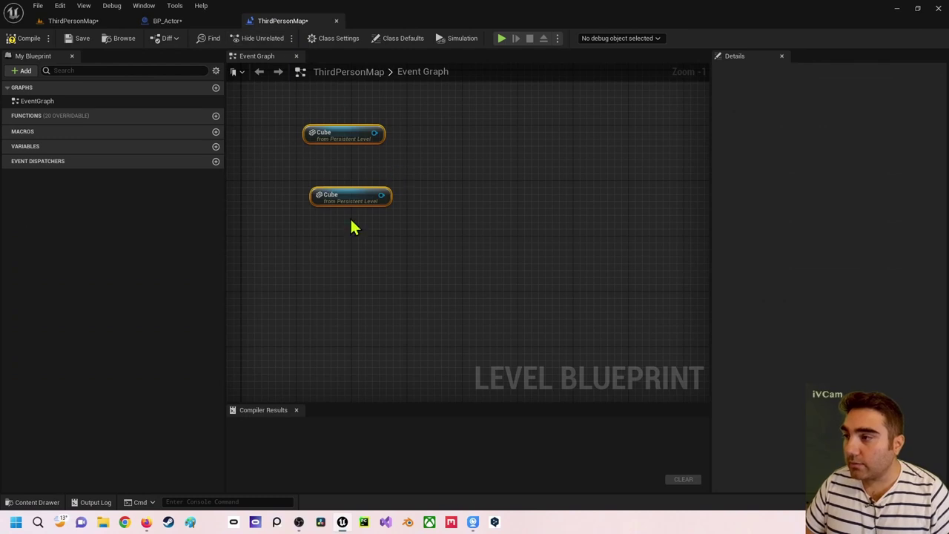
pyautogui.click(88, 21)
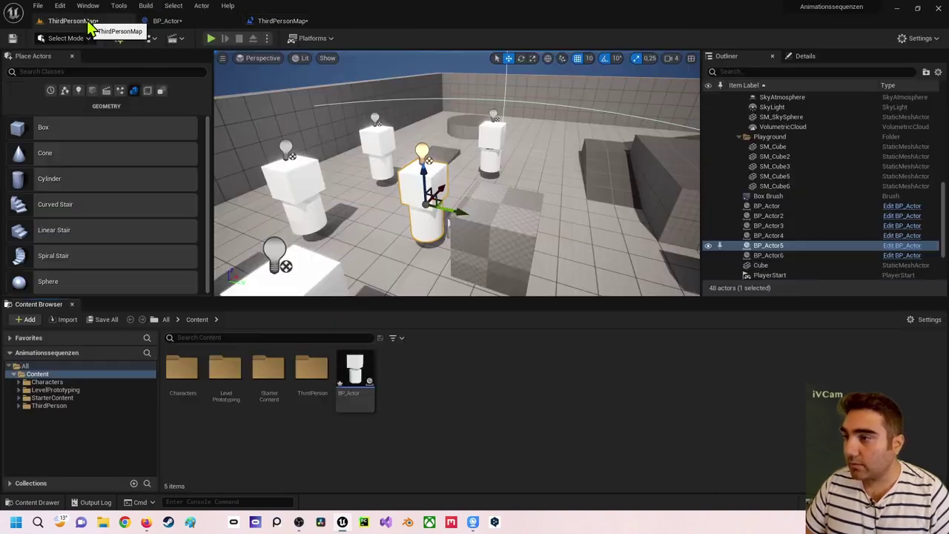
pyautogui.moveTo(451, 191); pyautogui.dragTo(575, 218, button='right')
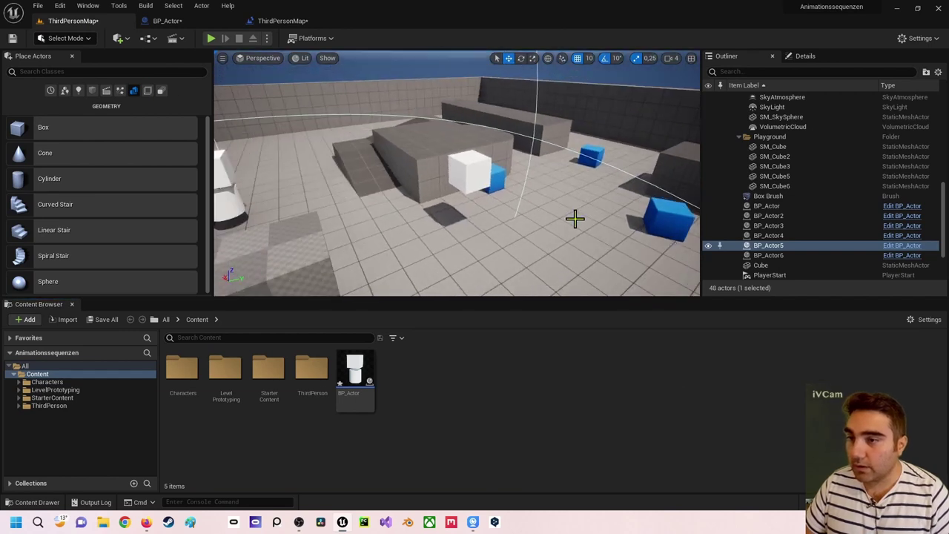
# Add an OnActorBeginOverlap (Cube) collision event to the level blueprint graph, then return to the level.
pyautogui.click(279, 20)
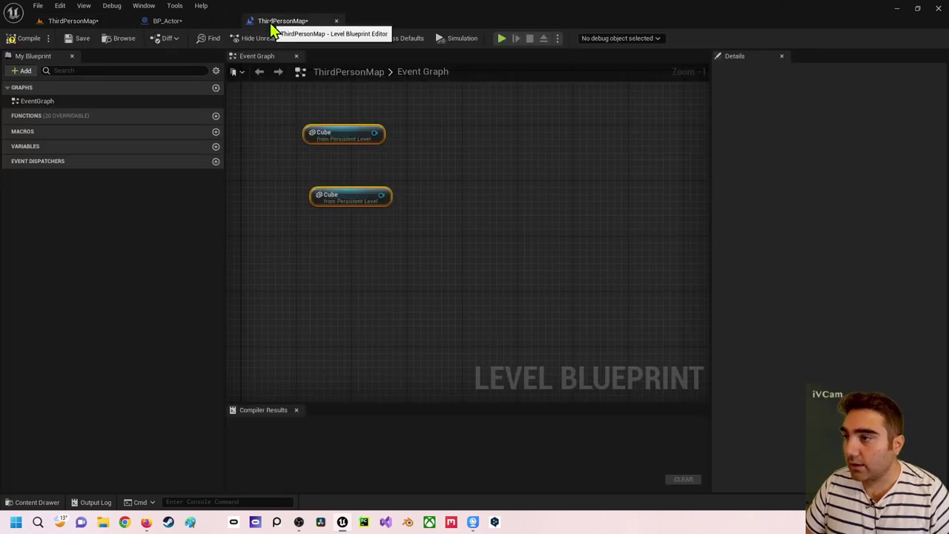
pyautogui.rightClick(325, 272)
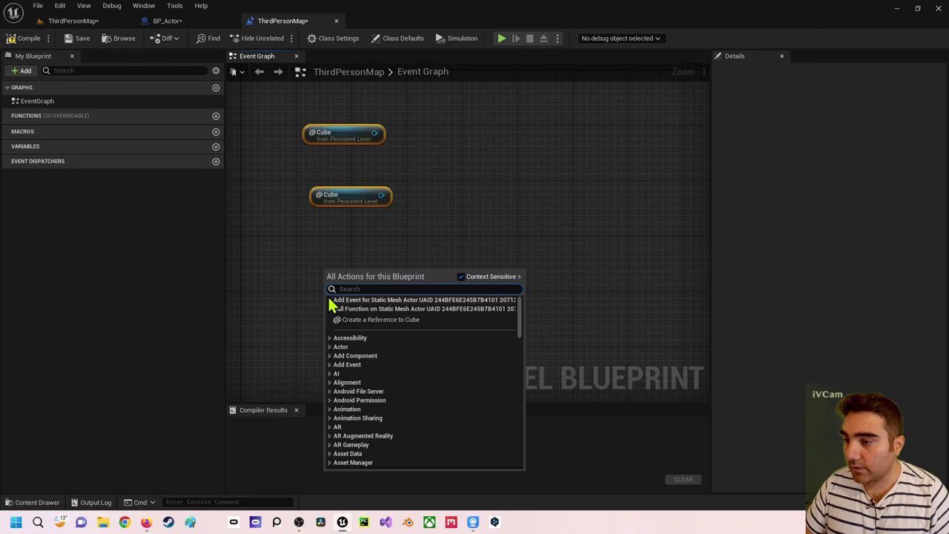
pyautogui.click(330, 300)
pyautogui.click(332, 309)
pyautogui.click(359, 319)
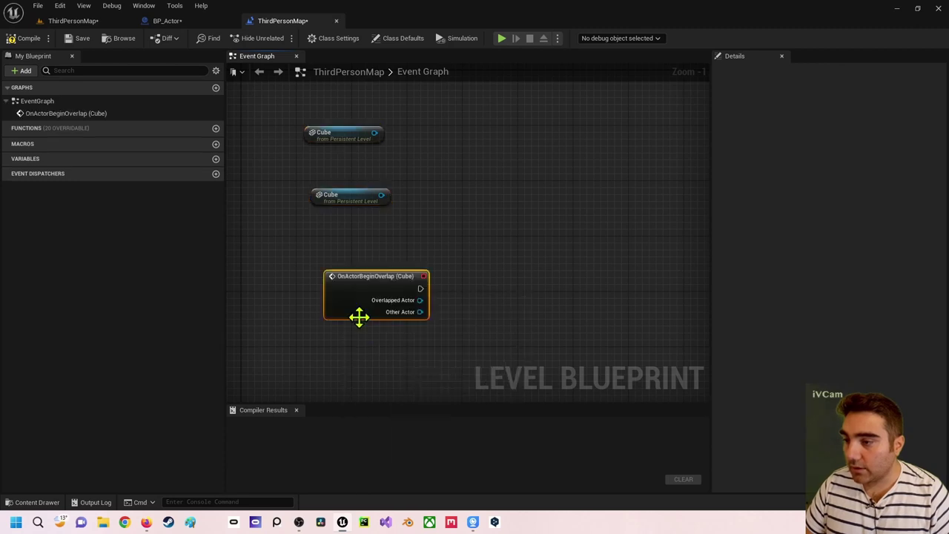
pyautogui.click(89, 20)
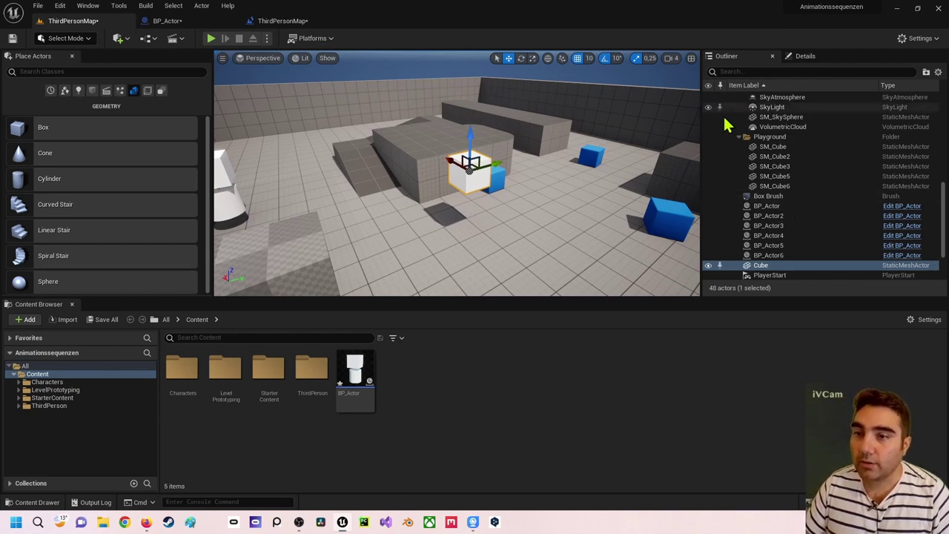
# Select the BP_Actor5 figure and reopen BP_Actor's Event Graph.
pyautogui.moveTo(397, 201); pyautogui.dragTo(397, 202, button='right')
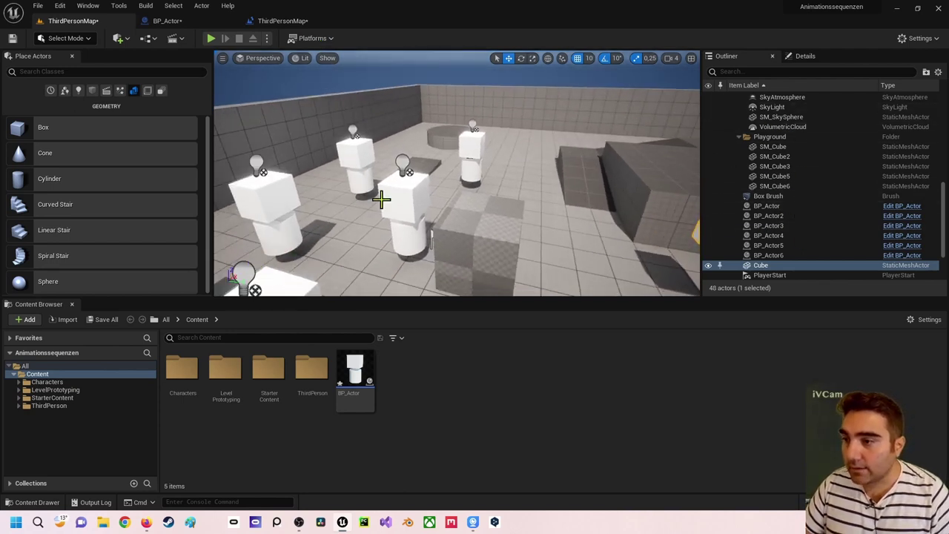
pyautogui.click(397, 202)
pyautogui.moveTo(500, 162); pyautogui.dragTo(390, 197, button='right')
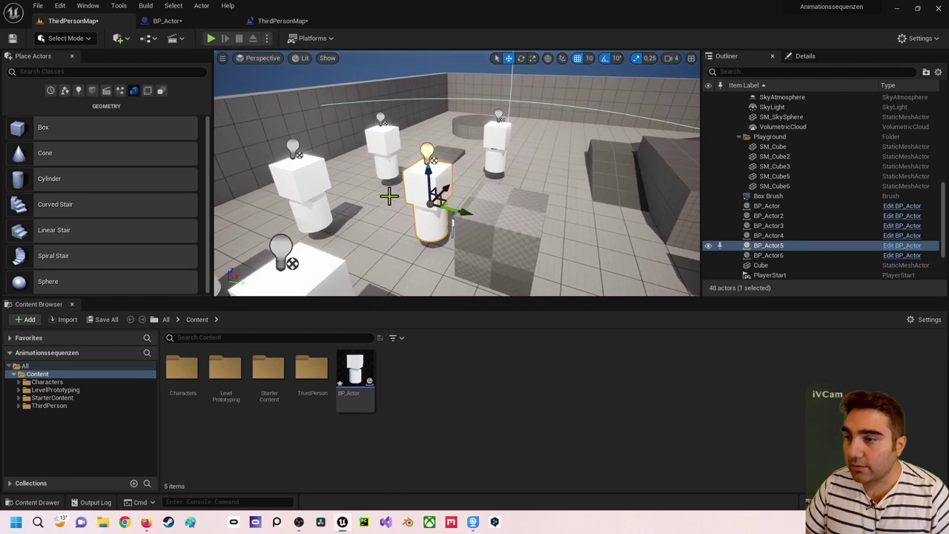
pyautogui.click(178, 22)
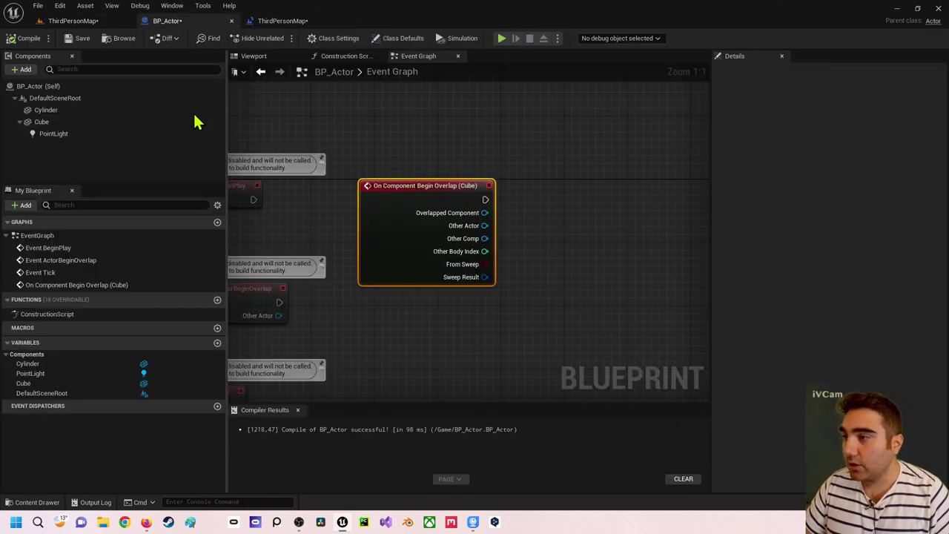
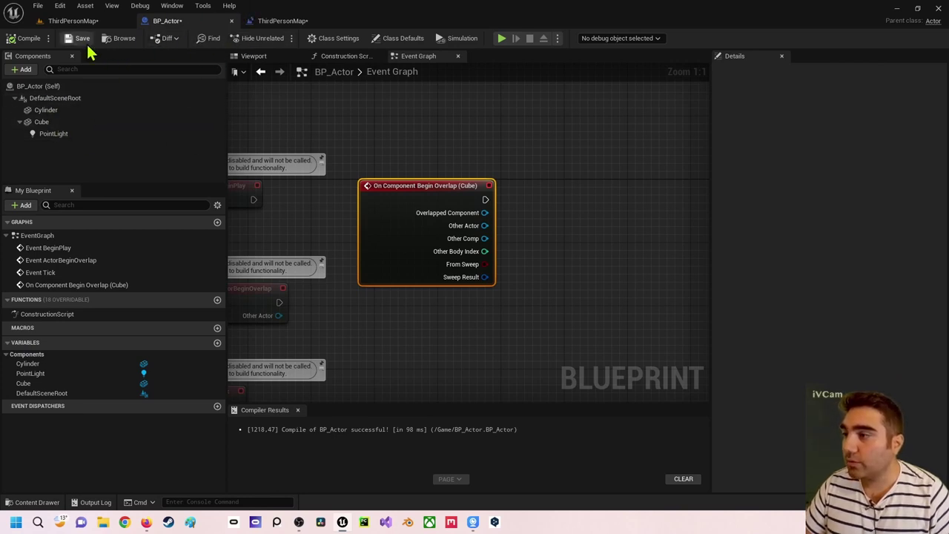
# Switch to the ThirdPersonMap level blueprint to view its OnActorBeginOverlap (Cube) event and two Cube references.
pyautogui.click(282, 21)
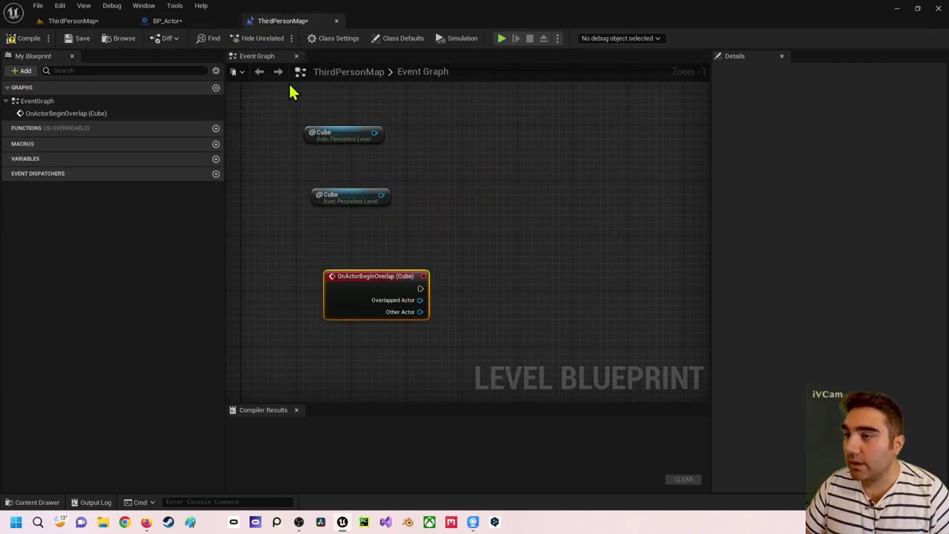
pyautogui.click(86, 21)
pyautogui.click(295, 22)
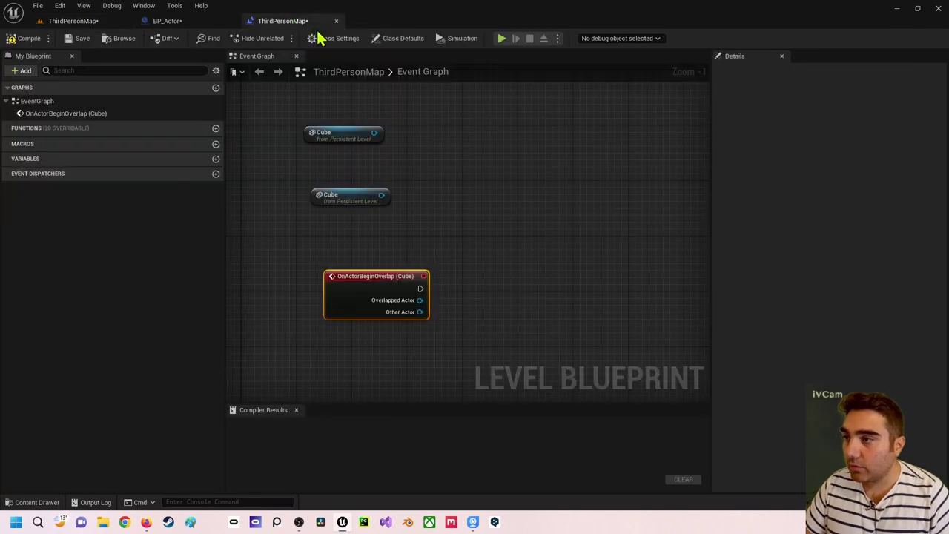
# Return to the ThirdPersonMap level editor and move the camera closer to the placed BP_Actor instances.
pyautogui.click(73, 21)
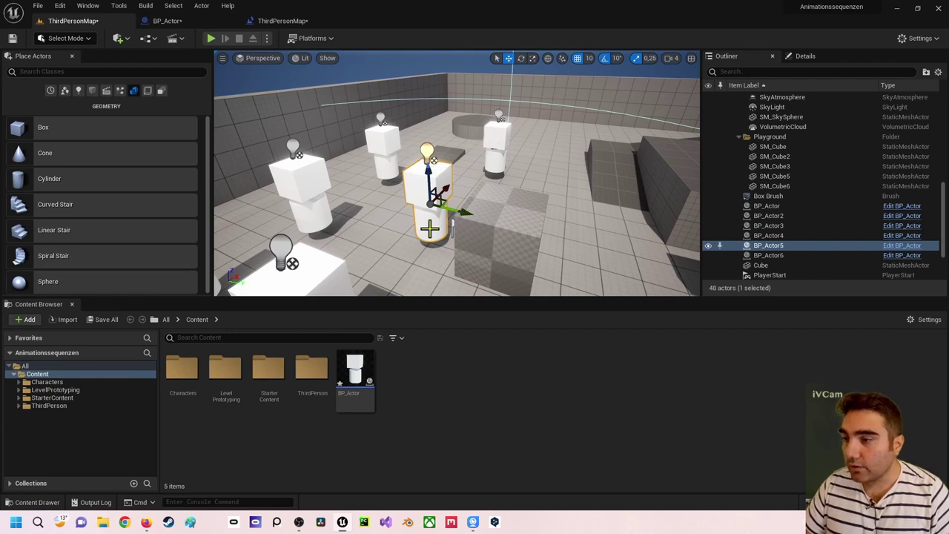
pyautogui.moveTo(377, 191); pyautogui.dragTo(386, 215, button='right')
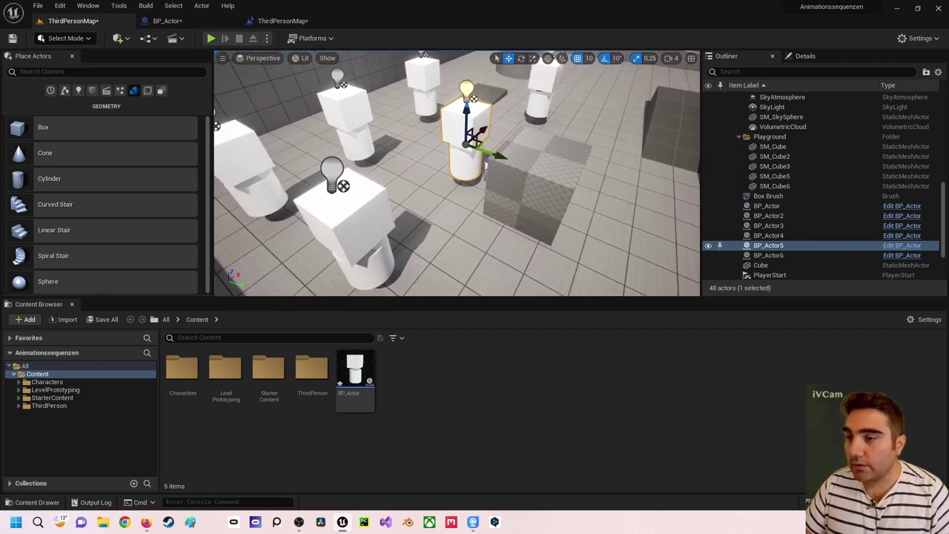
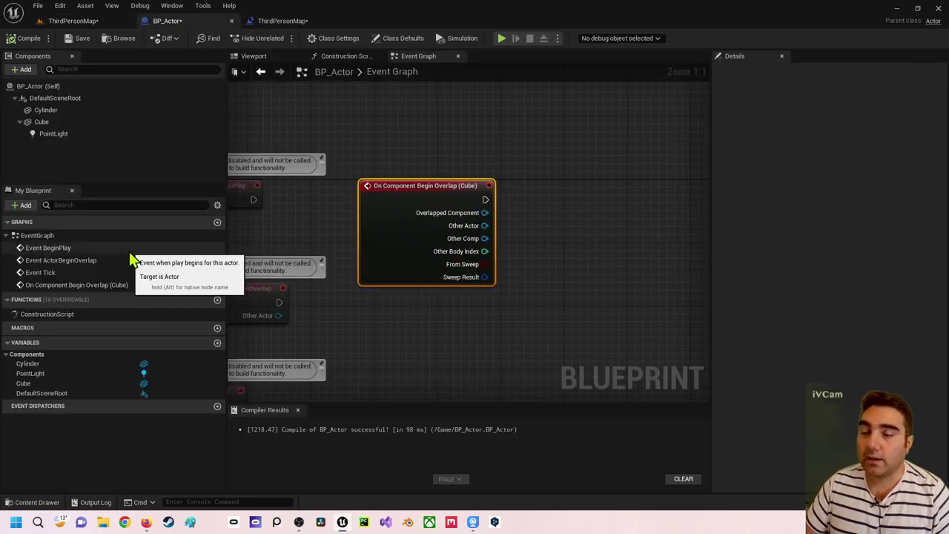
pyautogui.click(104, 25)
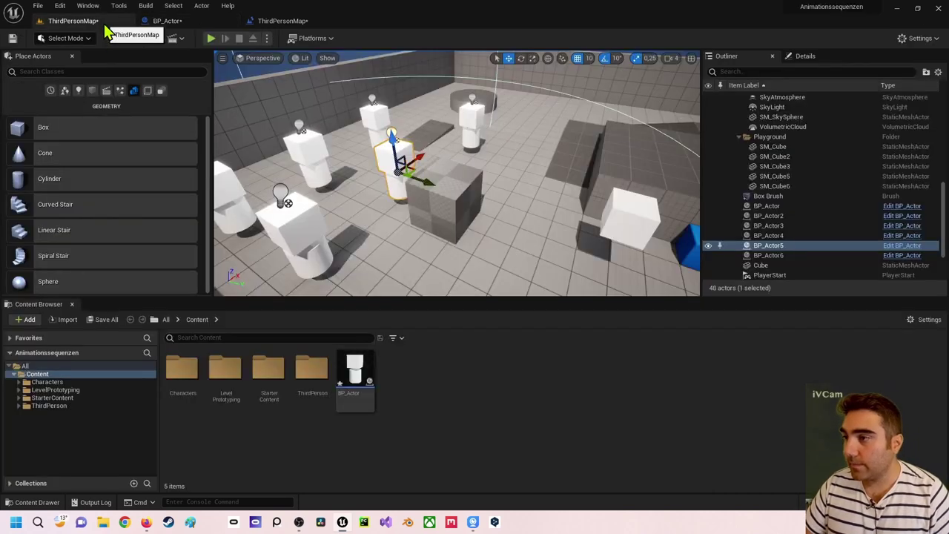
pyautogui.moveTo(382, 213); pyautogui.dragTo(502, 191, button='right')
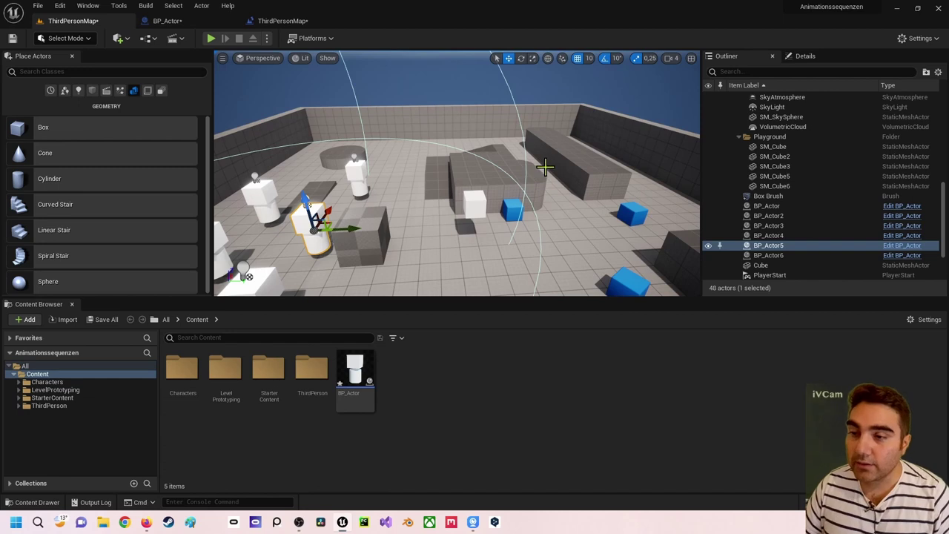